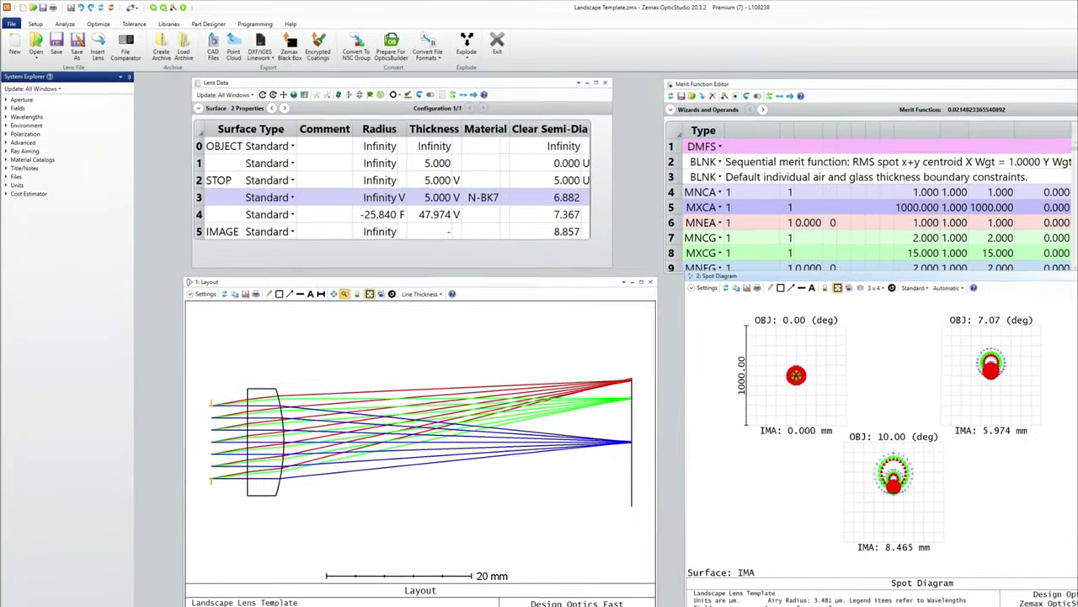
# Insert a new surface after surface 4 with infinite radius, 5 mm thickness and N-F2 glass
pyautogui.click(264, 218)
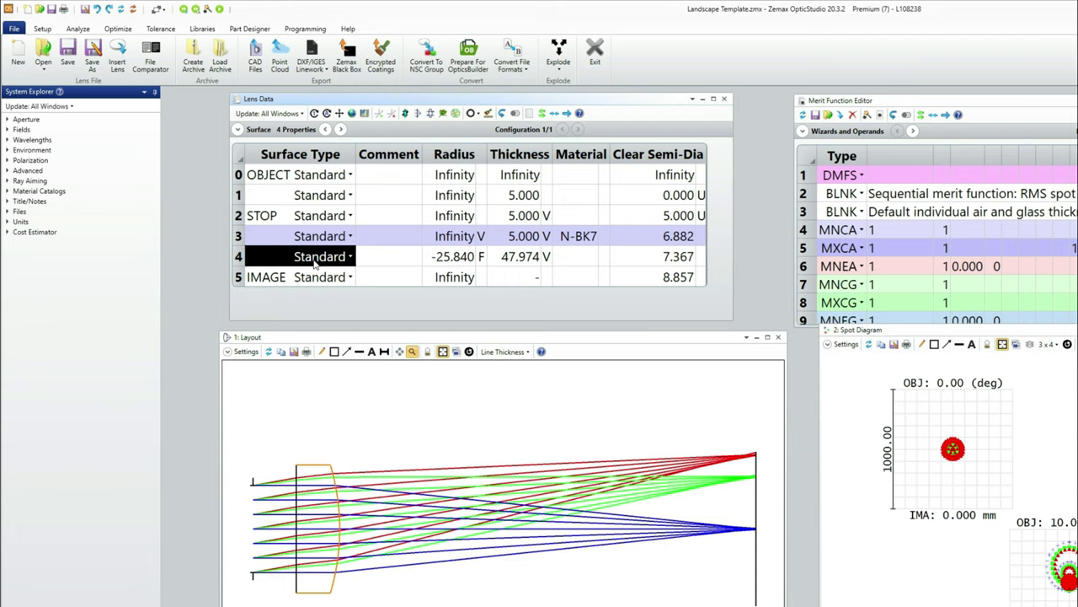
pyautogui.press('ctrl+Insert')
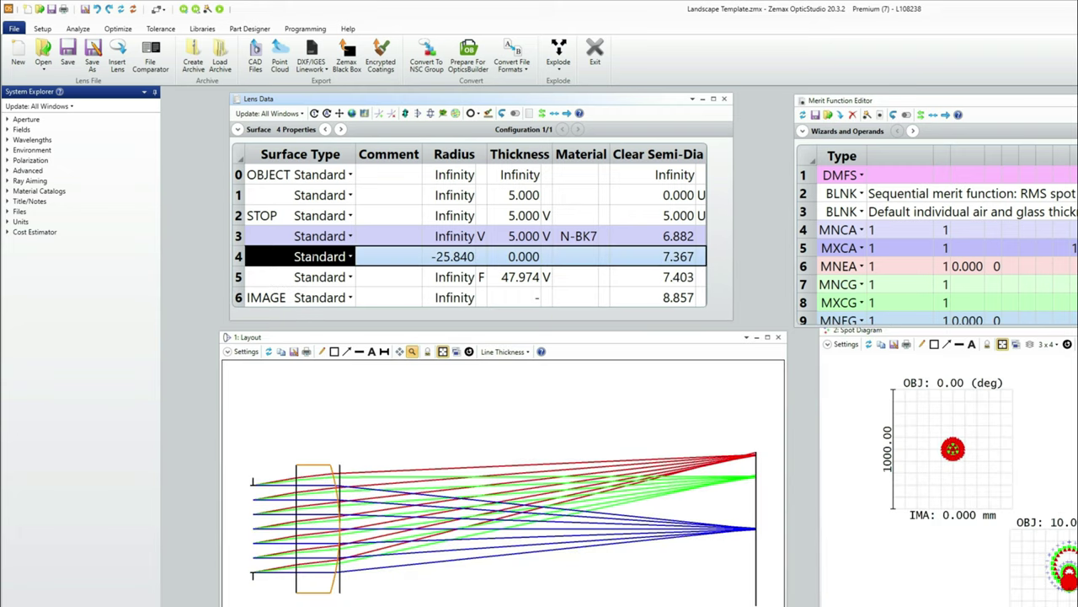
pyautogui.press('Right')
pyautogui.press('Right')
pyautogui.write('i')
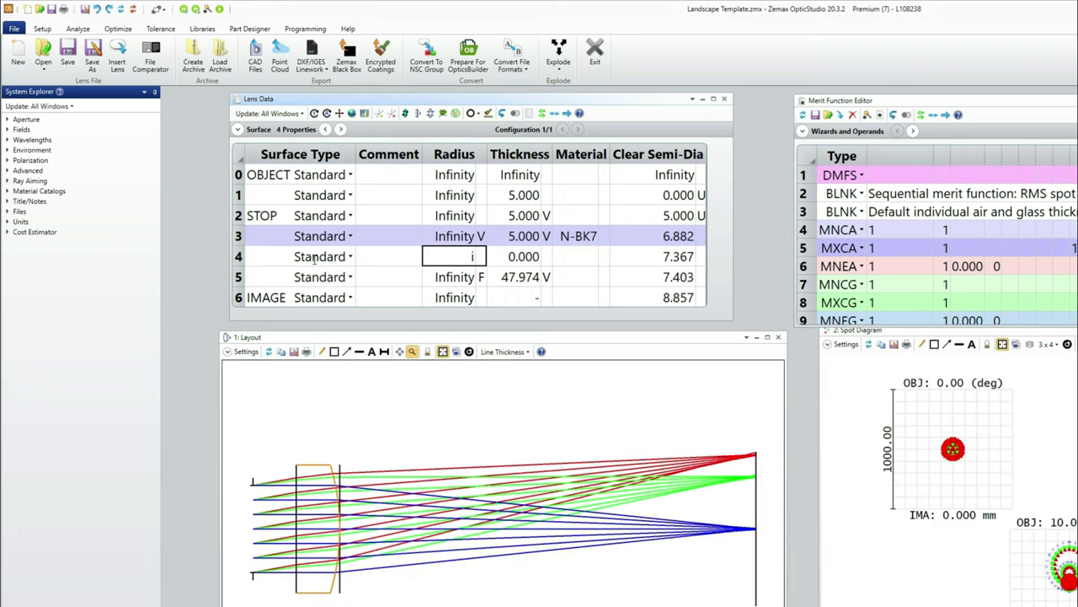
pyautogui.press('Tab')
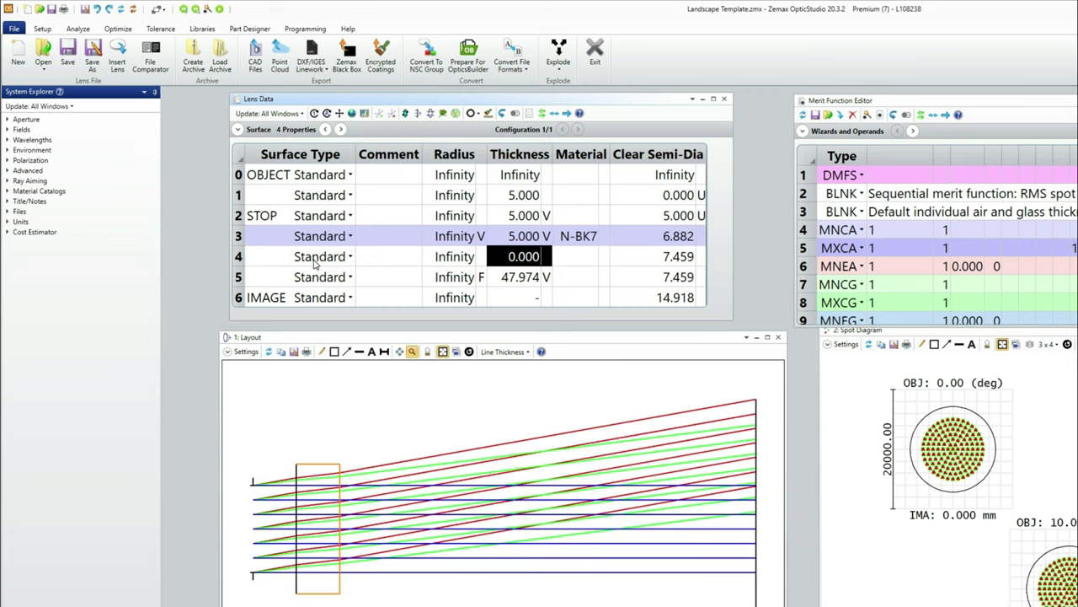
pyautogui.write('5')
pyautogui.press('Return')
pyautogui.press('Tab')
pyautogui.write('n-f2')
pyautogui.press('Return')
# Make the new element's radius and thickness variables
pyautogui.click(460, 262)
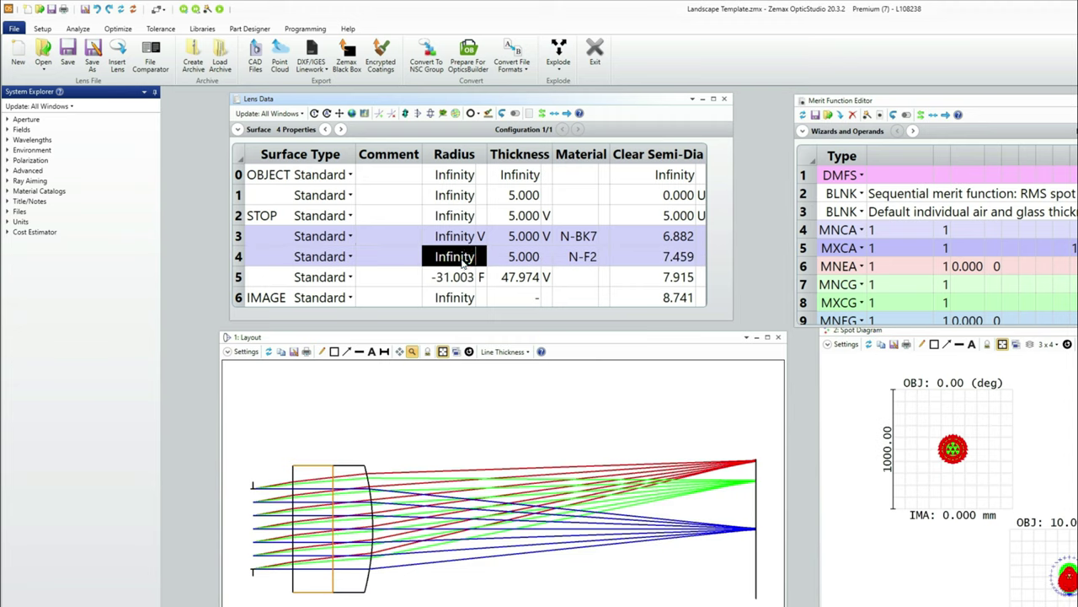
pyautogui.hotkey('ctrl', 'z')
pyautogui.click(510, 261)
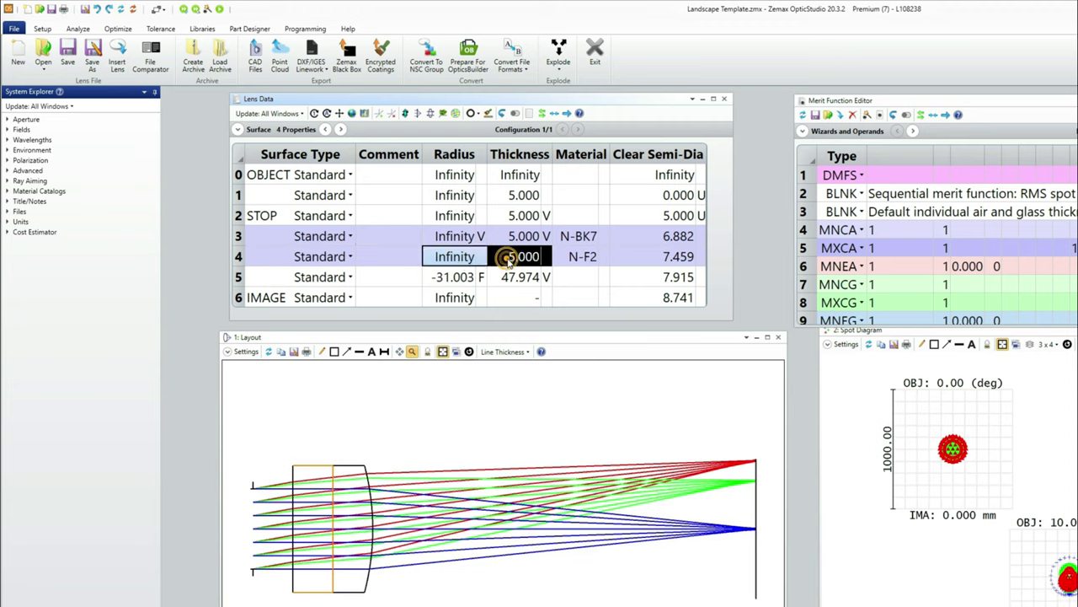
pyautogui.hotkey('ctrl', 'z')
pyautogui.click(915, 284)
pyautogui.scroll(-7, 914, 281)
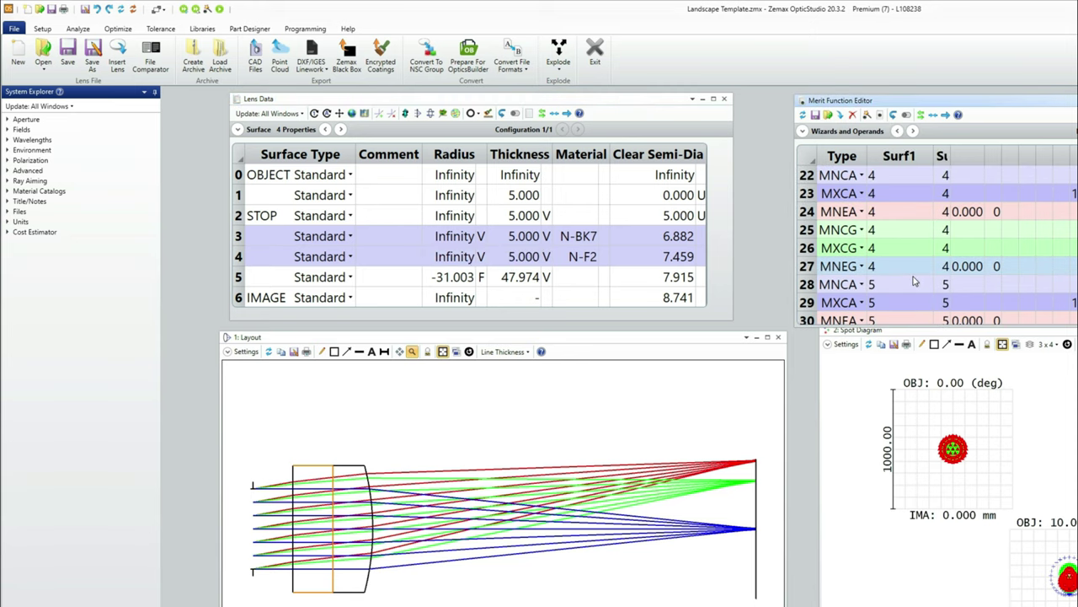
pyautogui.scroll(-2, 914, 280)
pyautogui.click(896, 248)
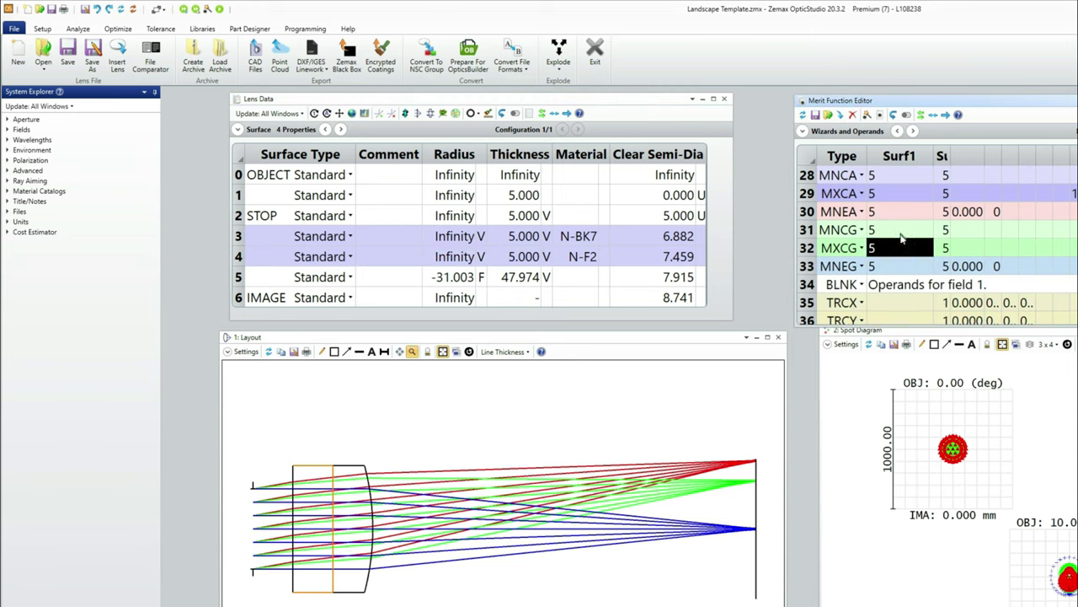
pyautogui.scroll(3, 902, 240)
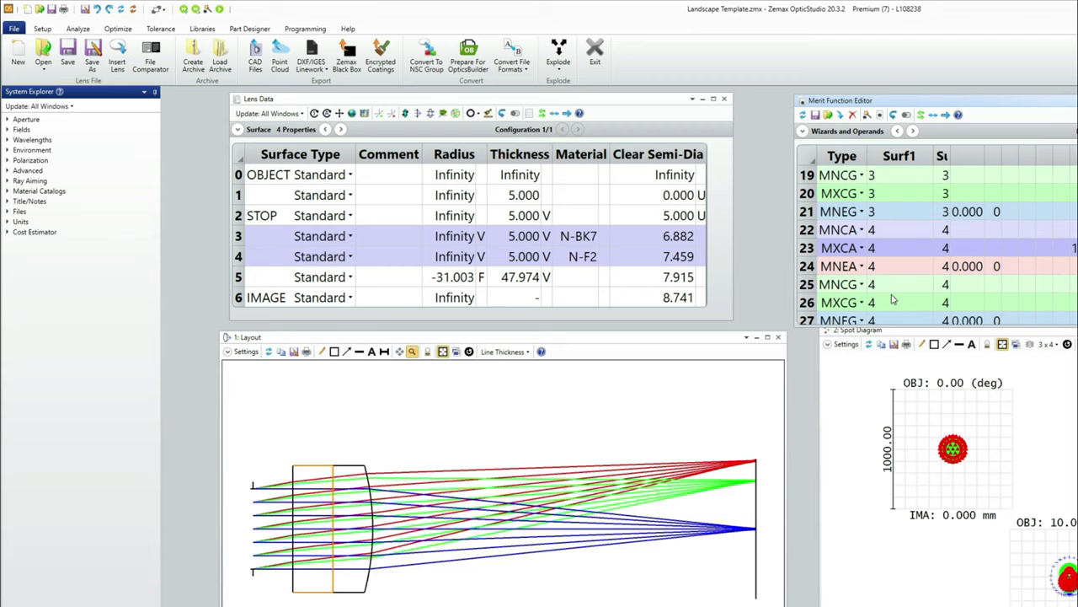
pyautogui.scroll(6, 893, 296)
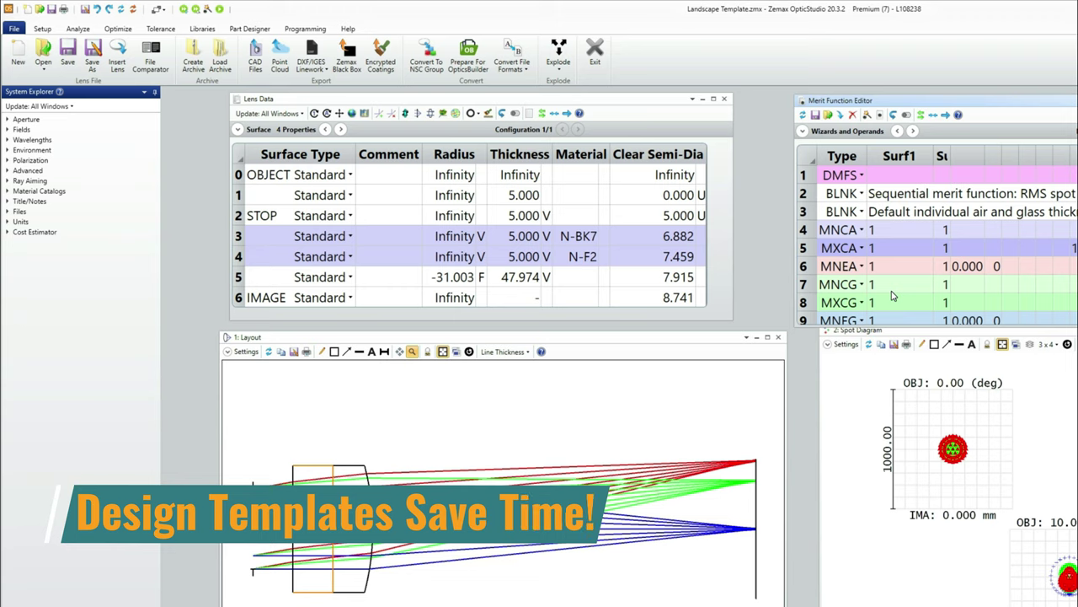
# Run a local optimization on the doublet until it finishes
pyautogui.click(118, 29)
pyautogui.click(235, 53)
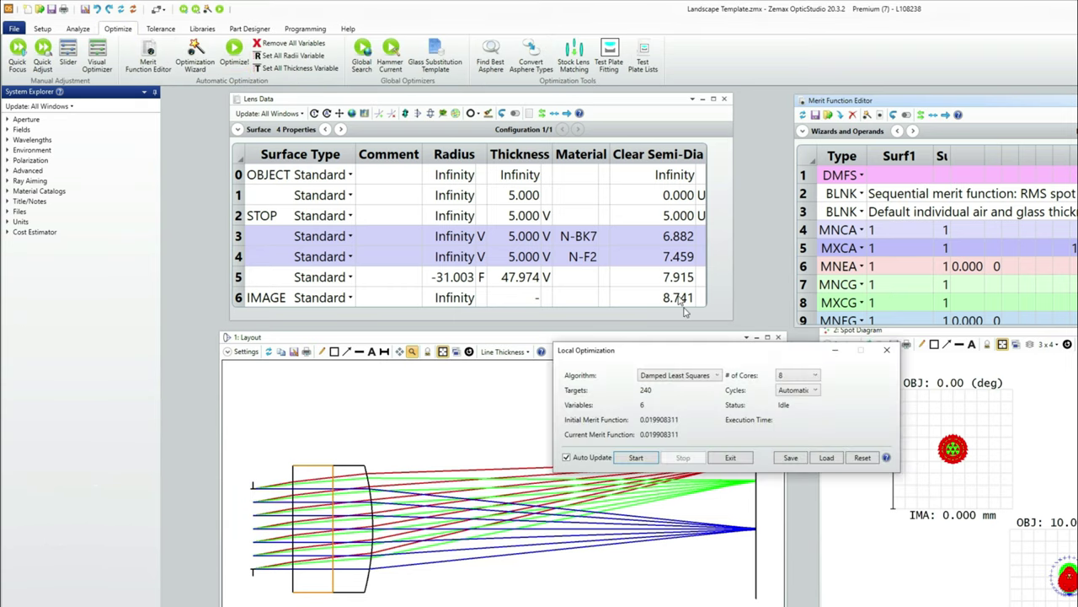
pyautogui.click(638, 457)
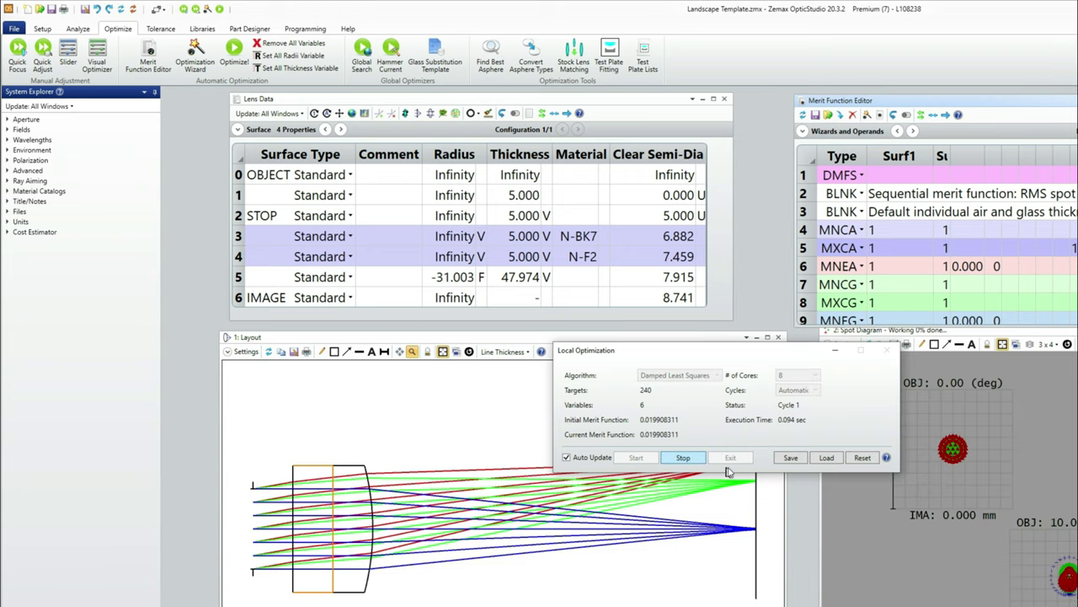
pyautogui.click(737, 457)
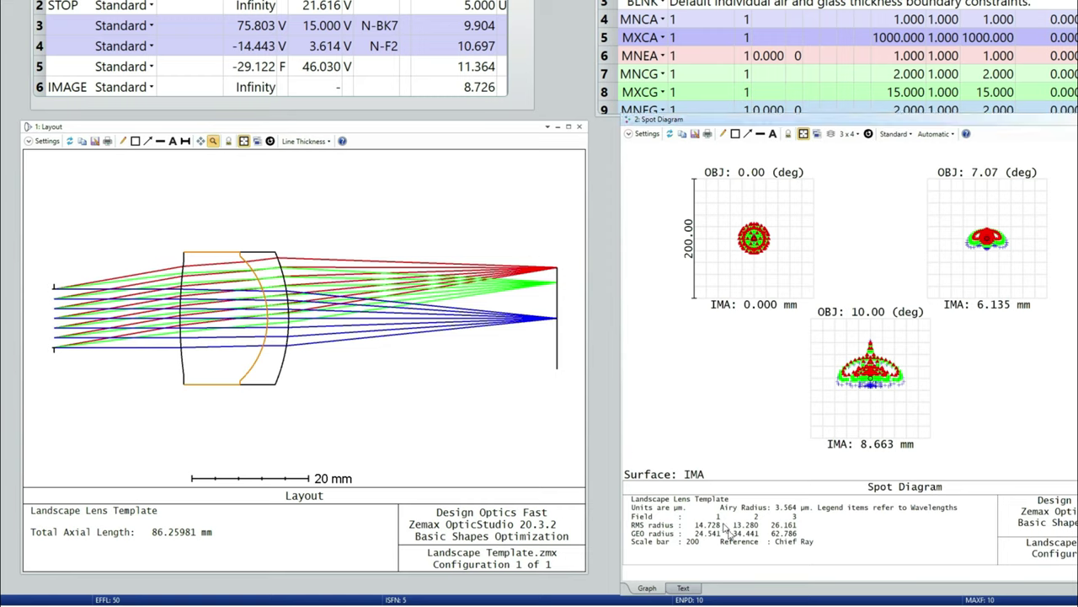
# Review the optimized thicknesses, 15.000 and 3.614, and the redrawn layout
pyautogui.click(313, 27)
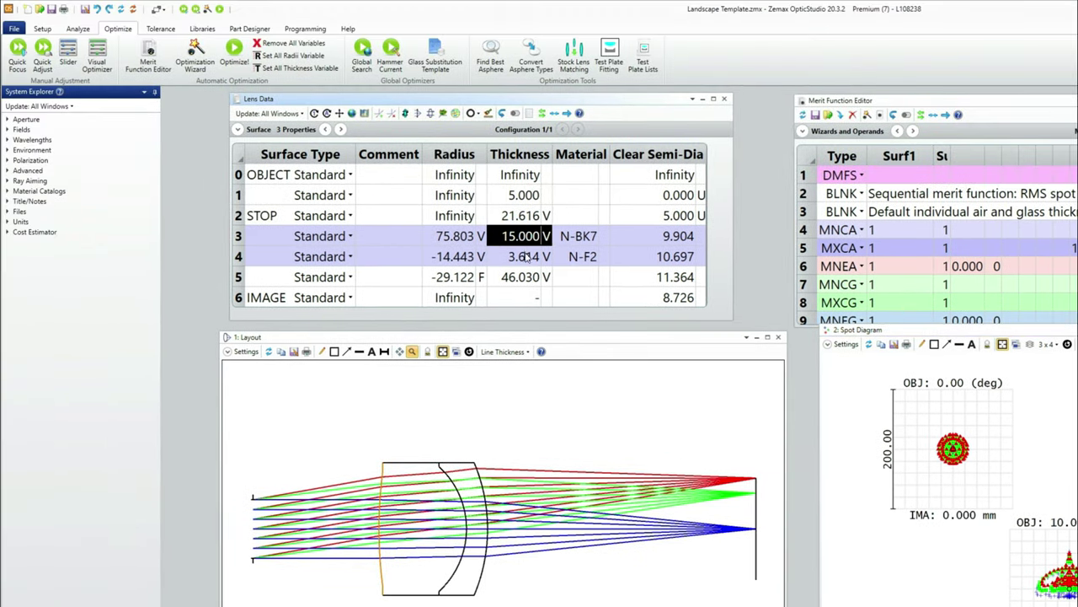
pyautogui.click(527, 258)
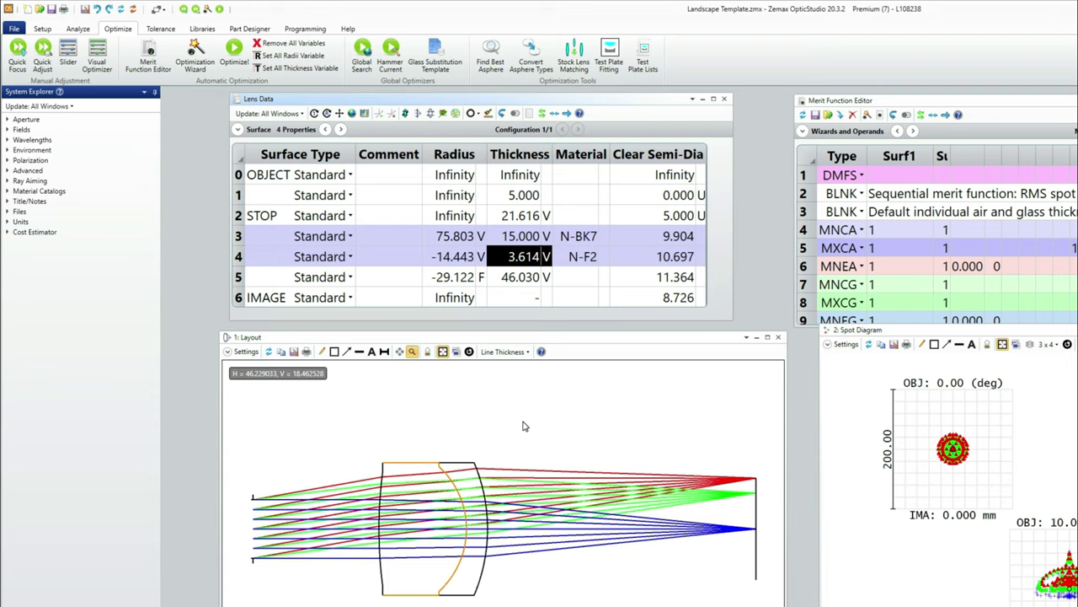
pyautogui.click(482, 534)
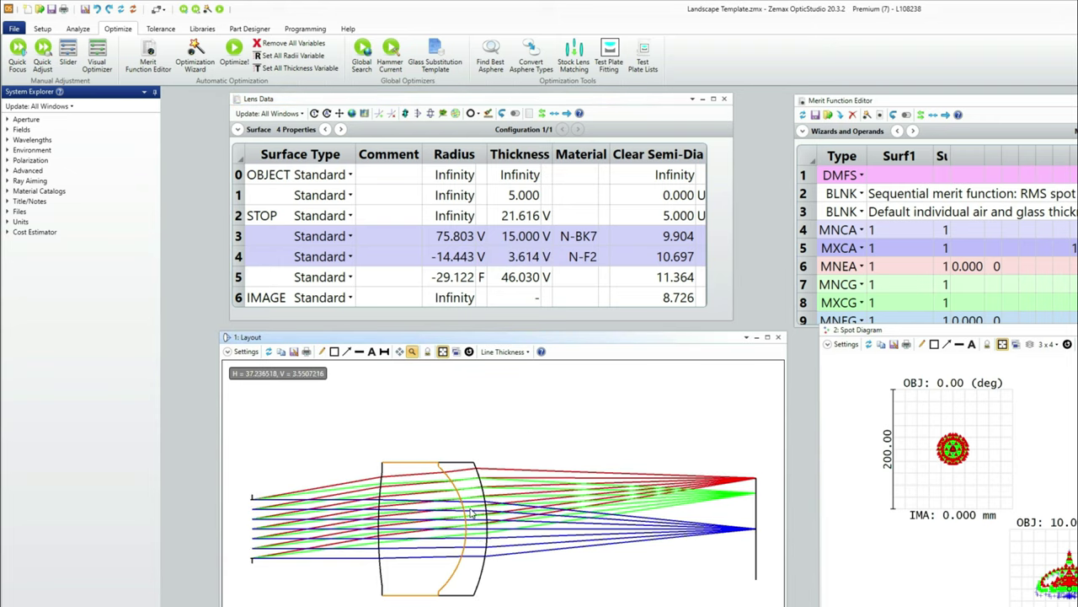
pyautogui.click(459, 312)
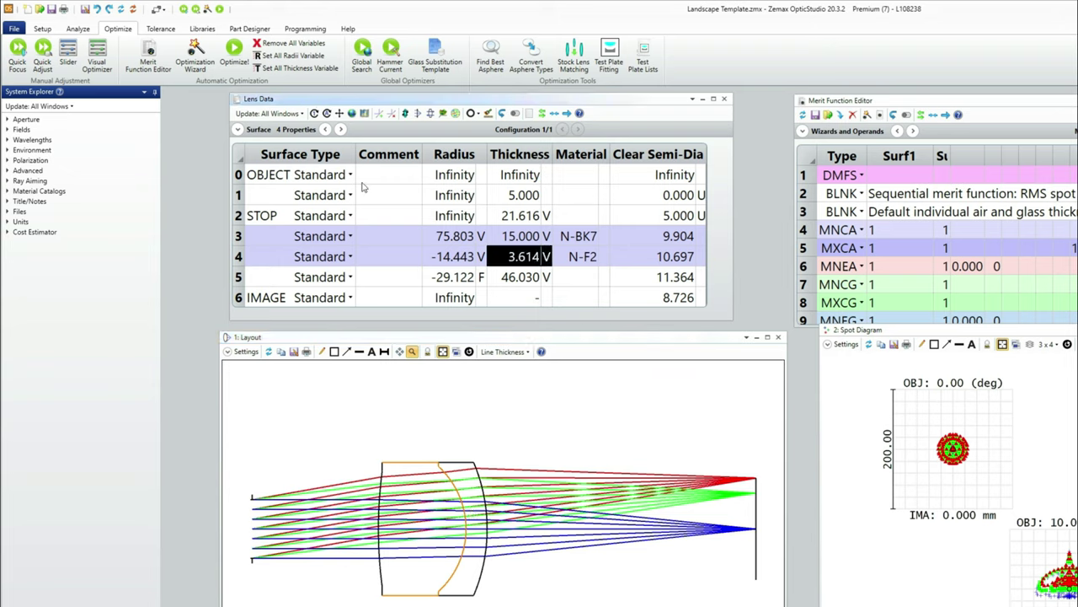
# Open RMS vs. Field and RMS vs. Wavelength plots, placing the wavelength plot on the right
pyautogui.click(77, 29)
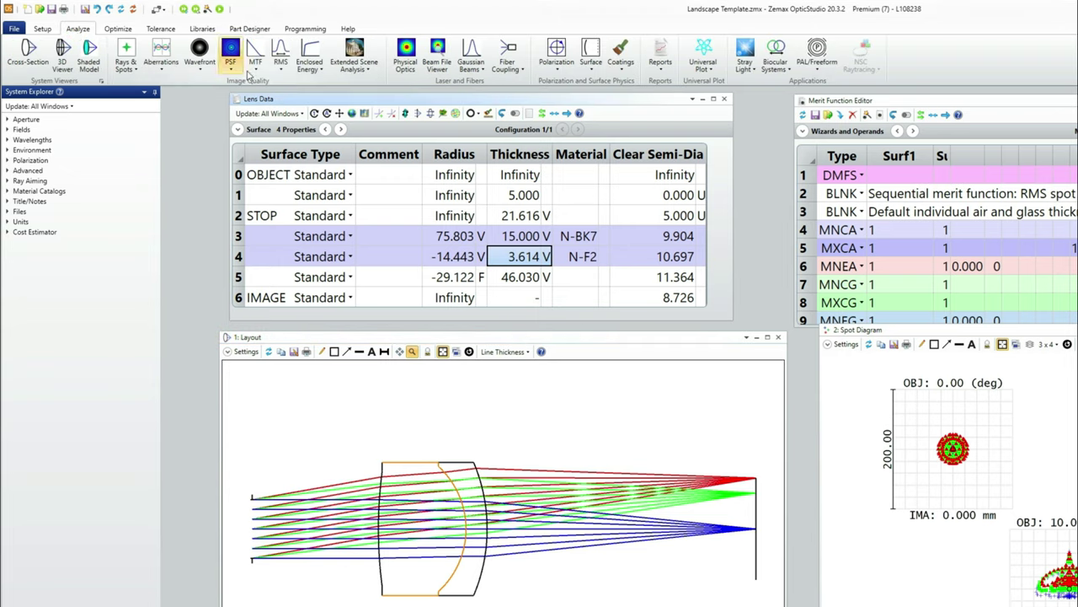
pyautogui.click(281, 68)
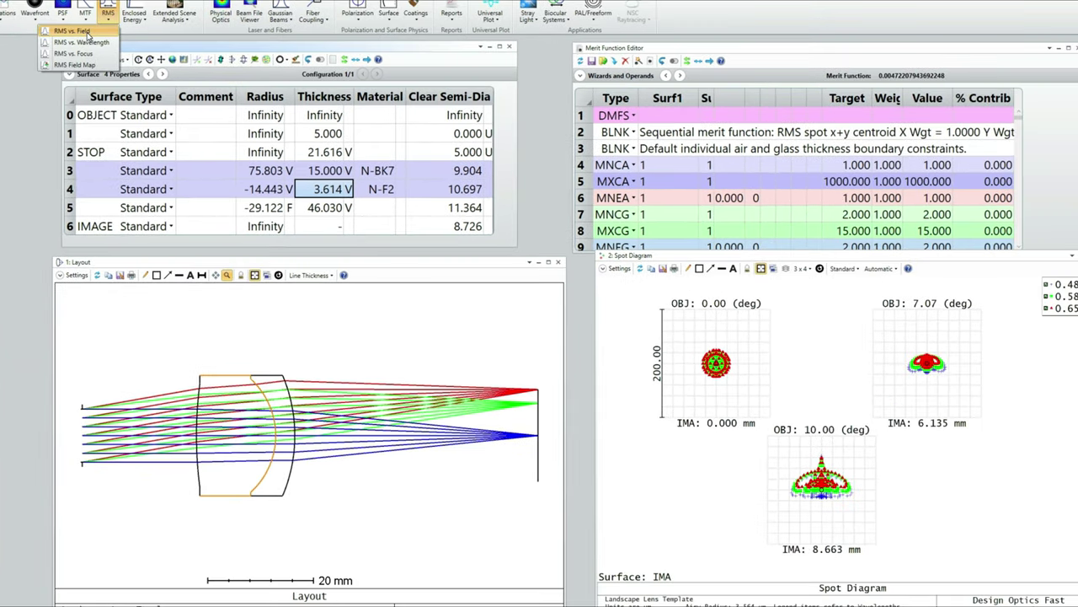
pyautogui.click(73, 31)
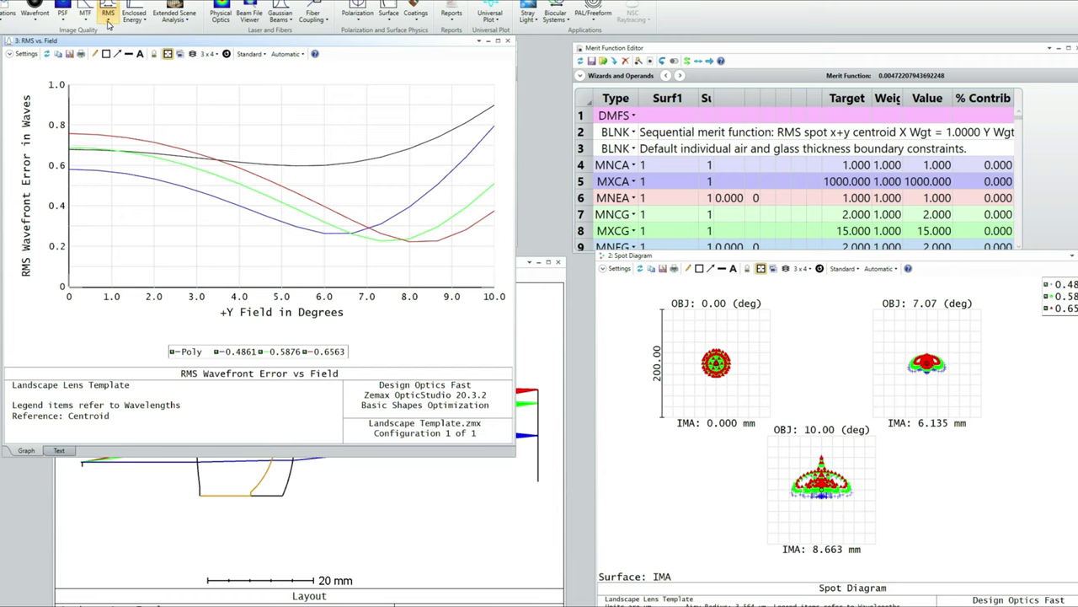
pyautogui.click(108, 16)
pyautogui.click(81, 42)
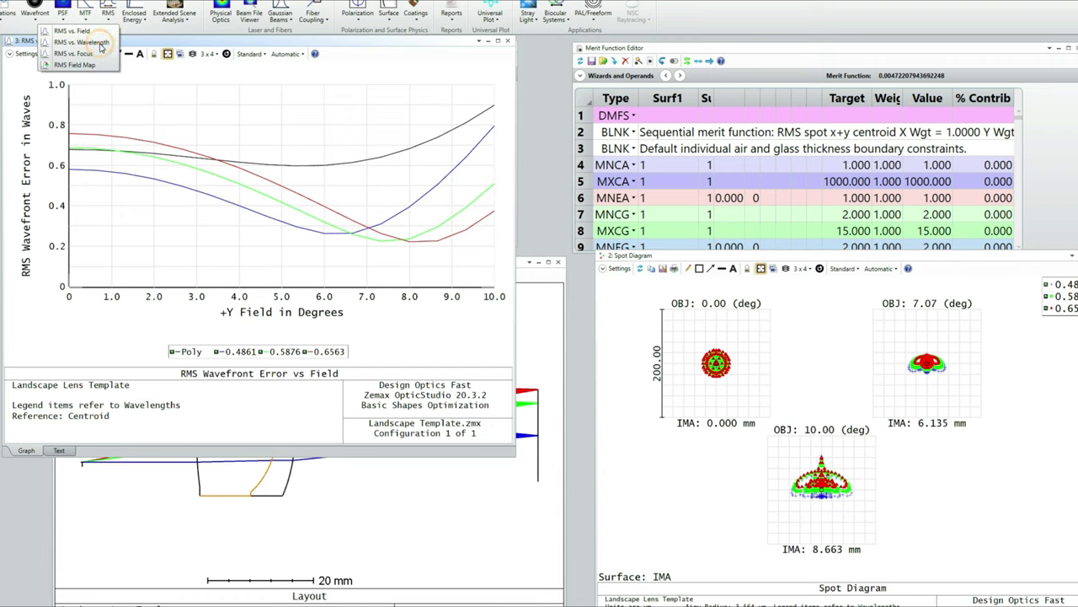
pyautogui.moveTo(150, 59); pyautogui.dragTo(665, 53)
# Set the RMS vs. Field plot to spot radius, field density 50, with the diffraction limit shown
pyautogui.click(20, 55)
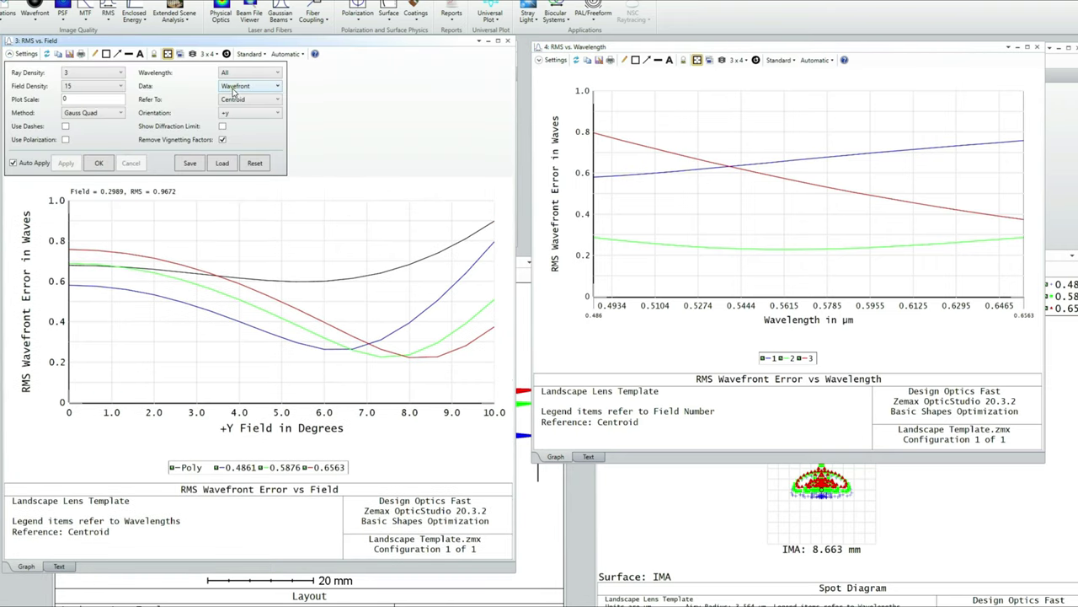
pyautogui.click(234, 91)
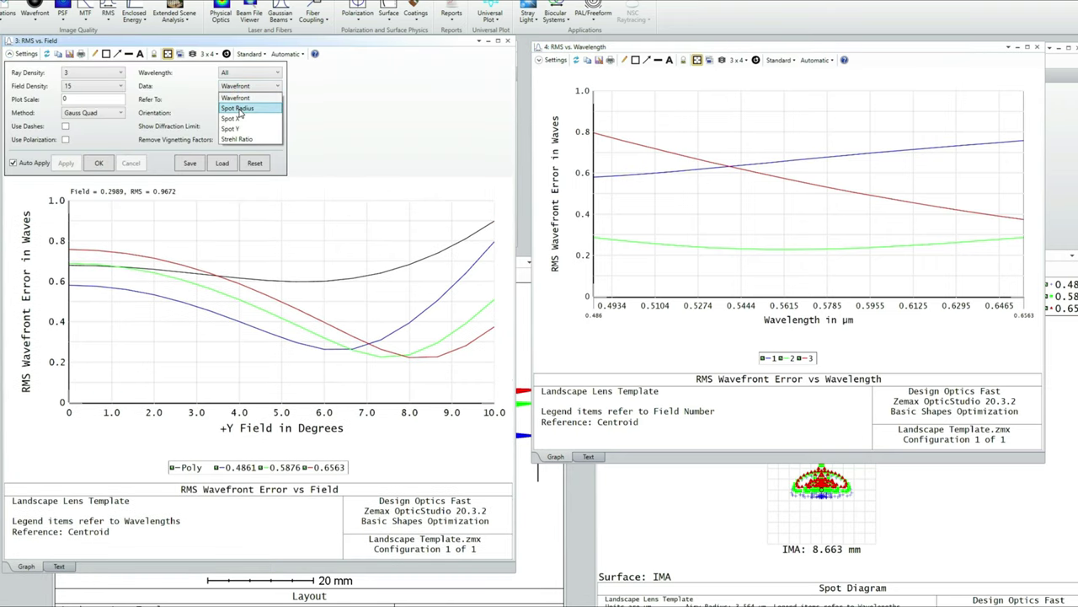
pyautogui.click(239, 110)
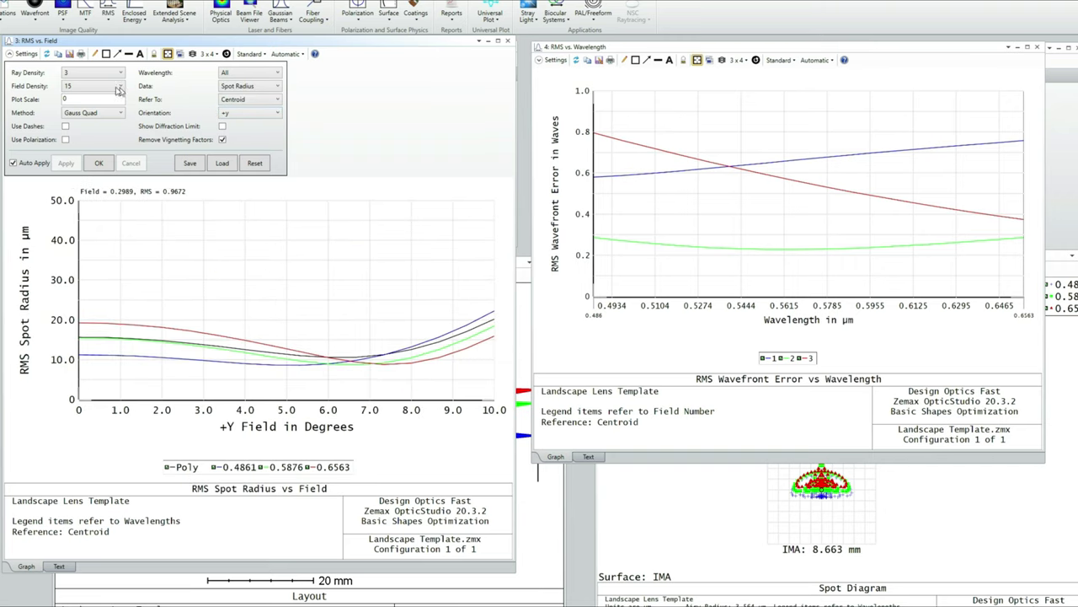
pyautogui.click(119, 86)
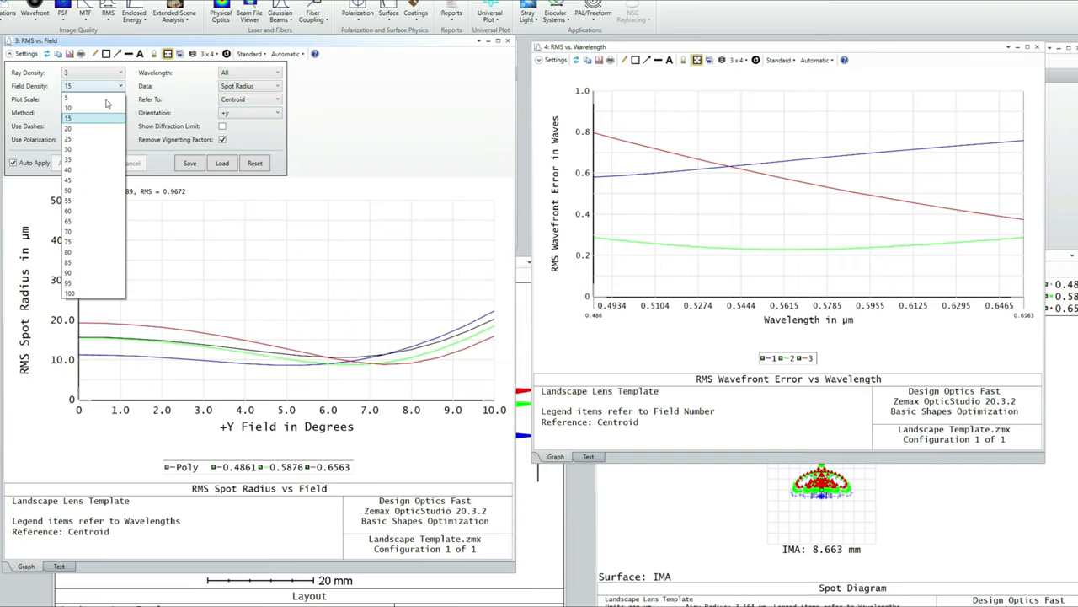
pyautogui.click(80, 192)
pyautogui.click(222, 125)
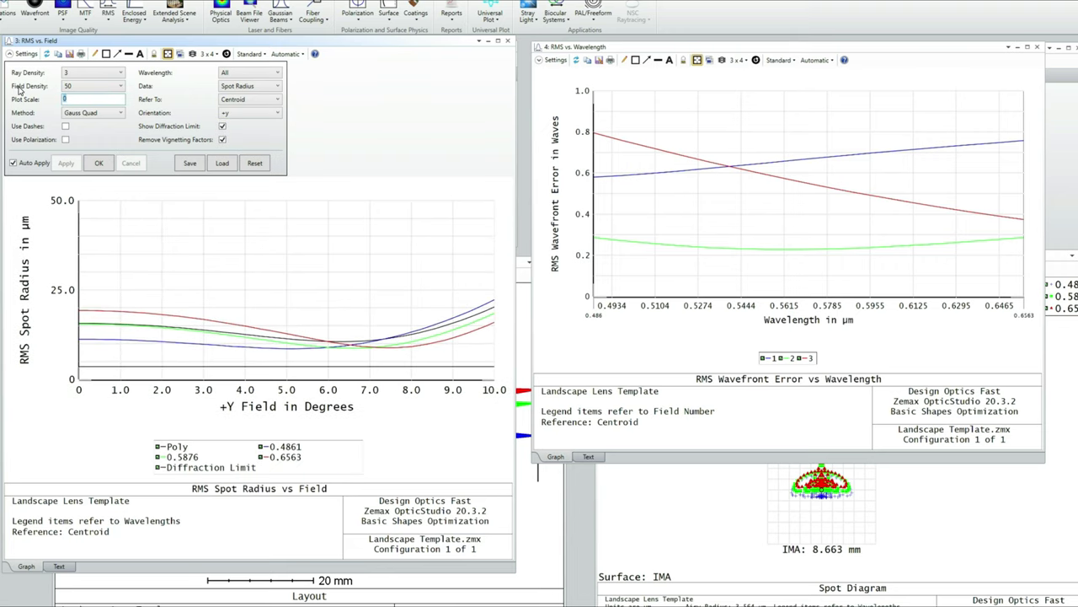
# Apply field plot scale 25, then set the wavelength plot to spot radius, wave density 50, diffraction limit, scale 25
pyautogui.write('2')
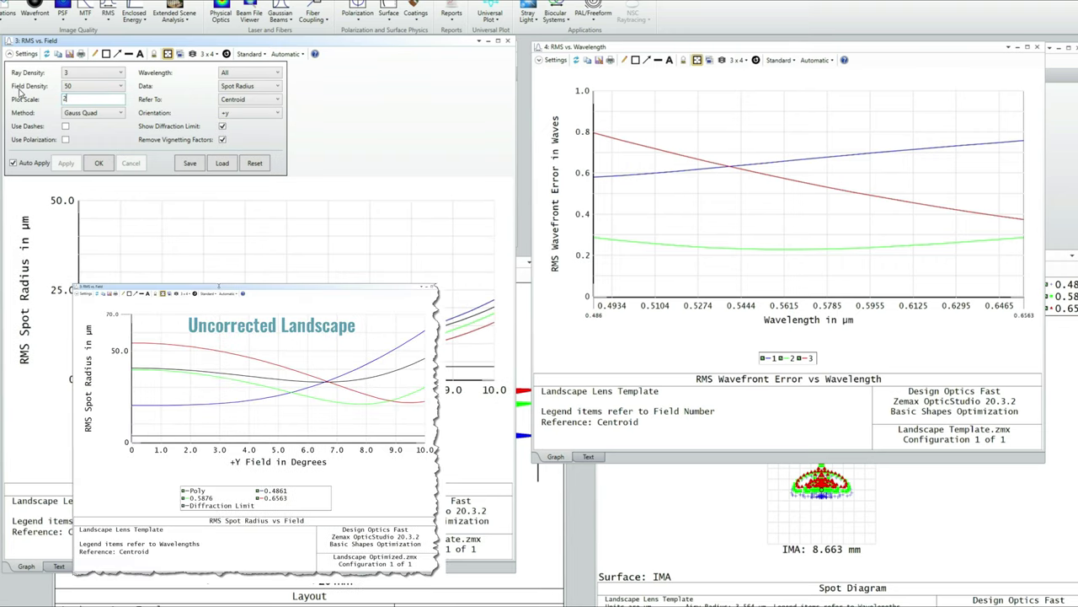
pyautogui.write('5')
pyautogui.click(99, 163)
pyautogui.click(553, 61)
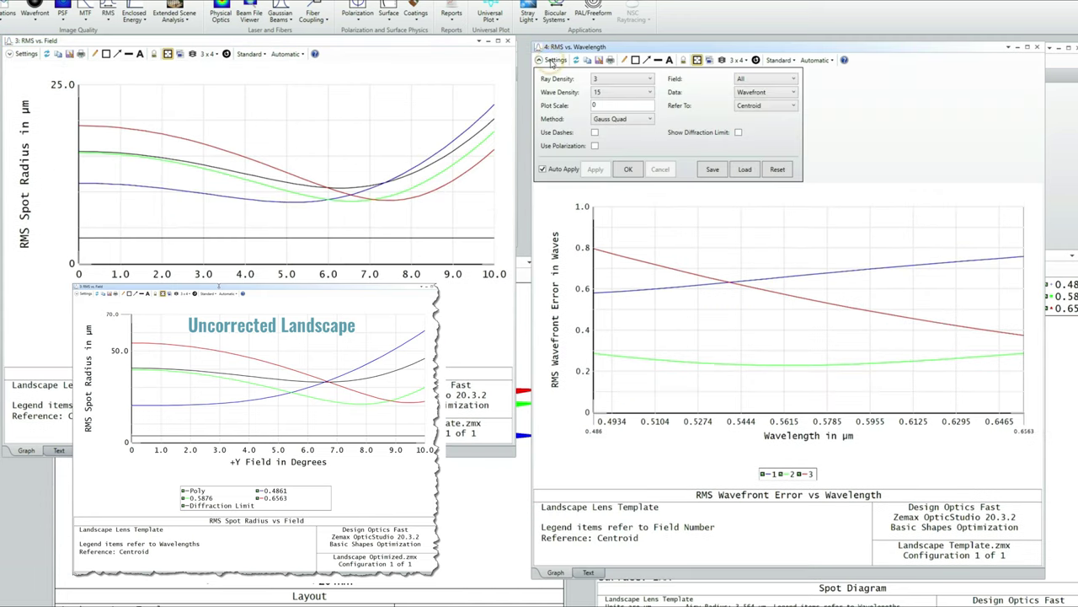
pyautogui.click(782, 99)
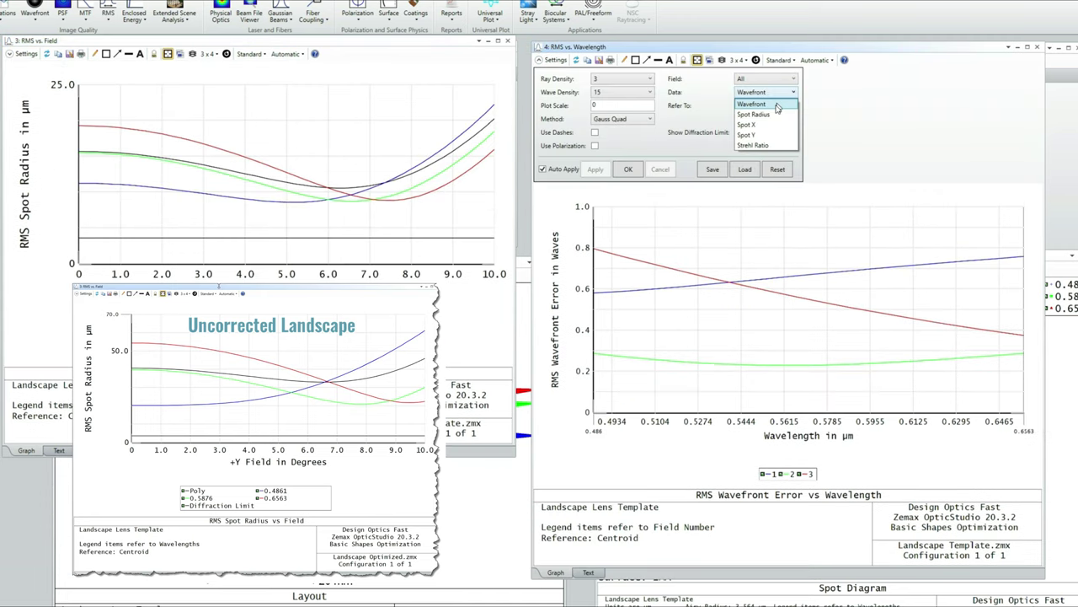
pyautogui.click(774, 113)
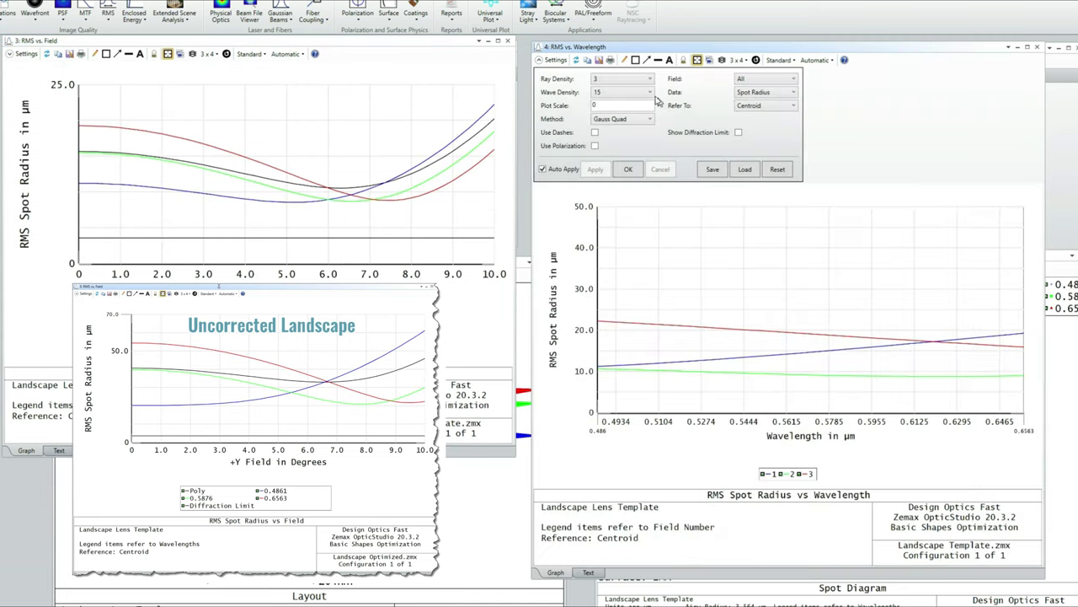
pyautogui.click(638, 92)
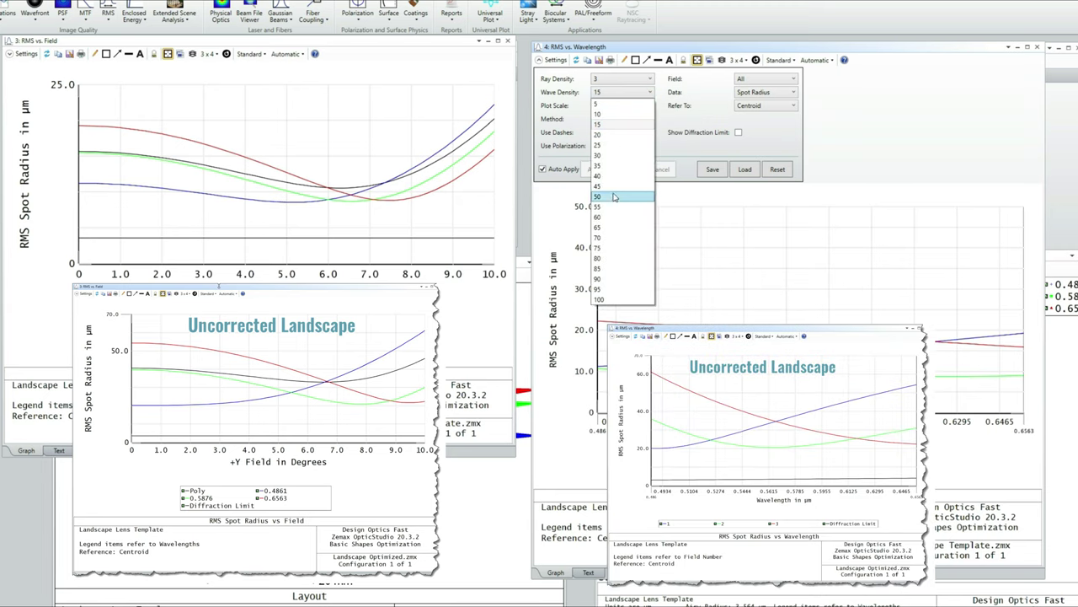
pyautogui.click(624, 196)
pyautogui.click(739, 132)
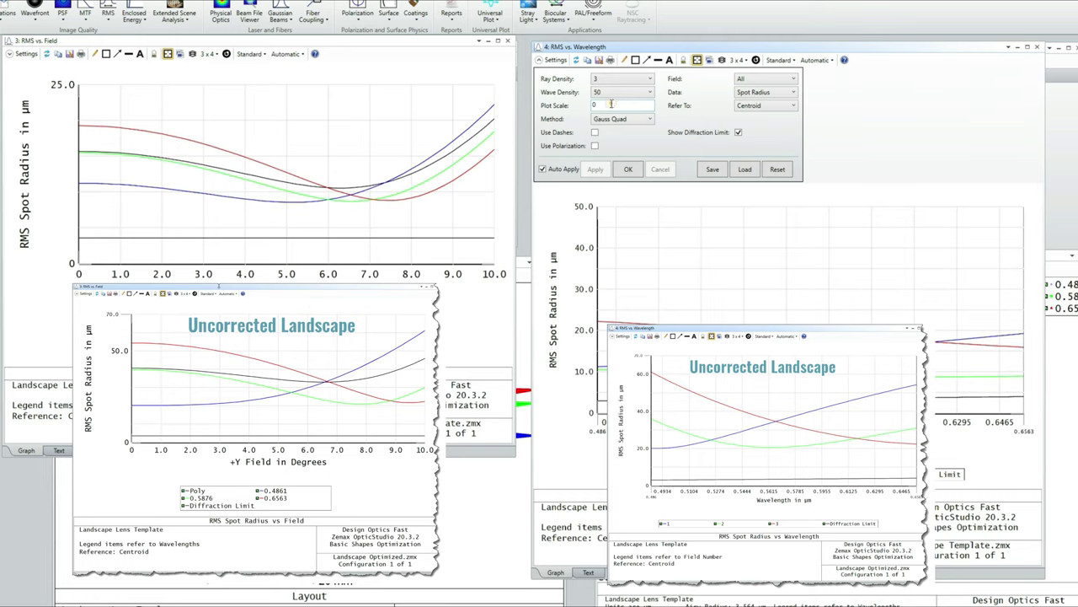
pyautogui.click(615, 105)
pyautogui.write('25')
pyautogui.click(630, 172)
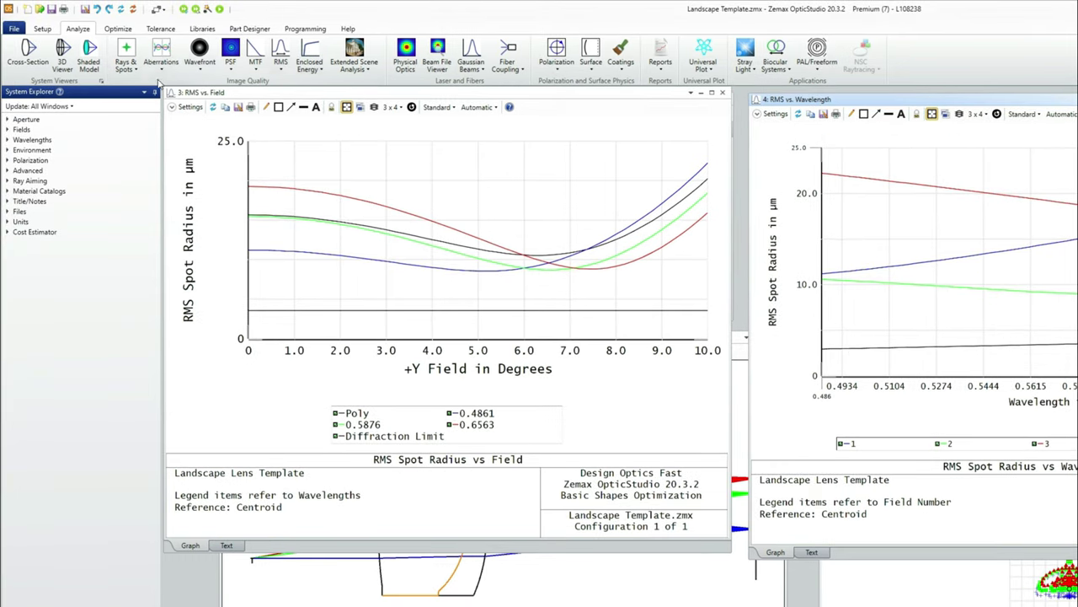
# Open a Seidel Diagram and set its first surface to 3
pyautogui.click(165, 69)
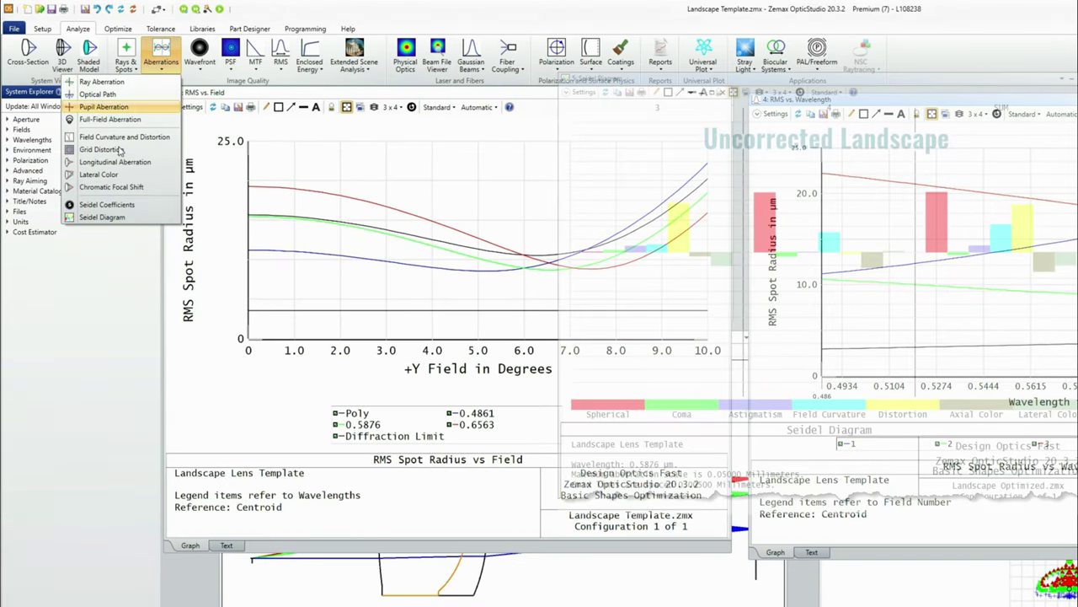
pyautogui.click(124, 220)
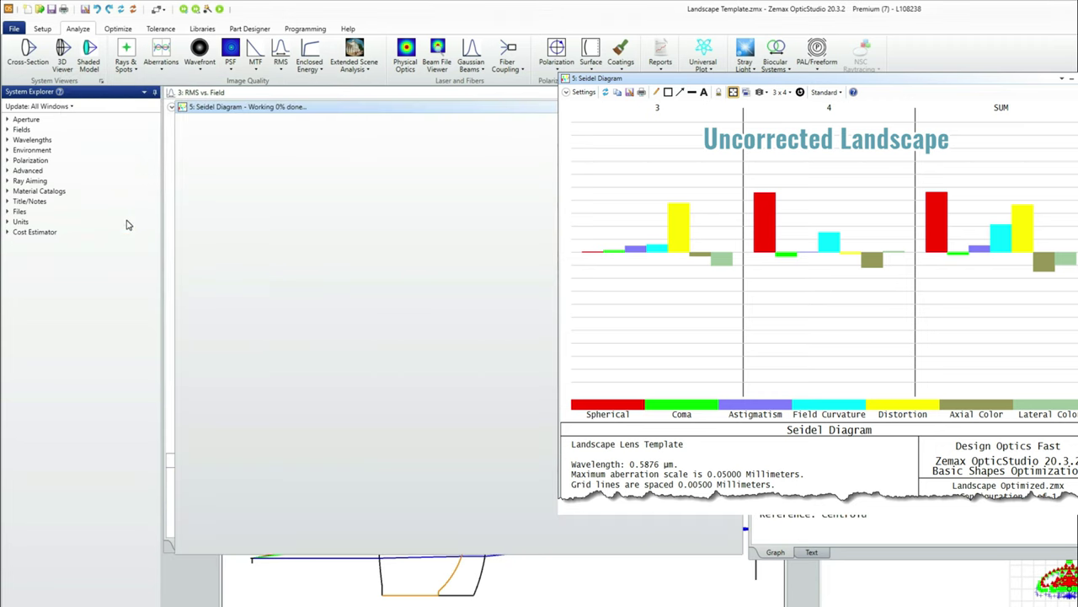
pyautogui.click(199, 121)
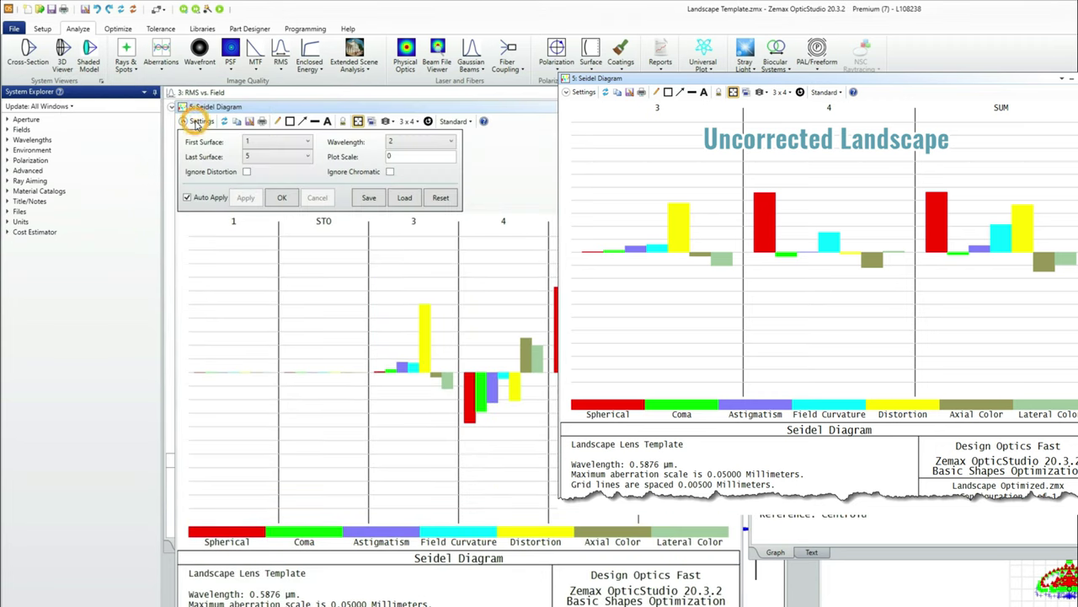
pyautogui.click(256, 145)
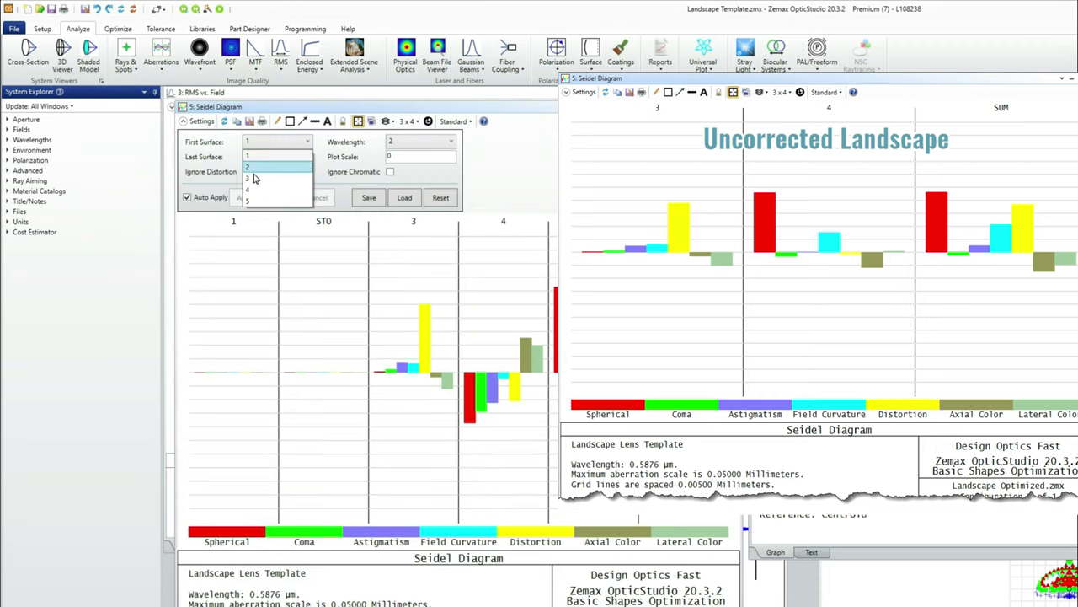
pyautogui.click(256, 176)
pyautogui.click(281, 199)
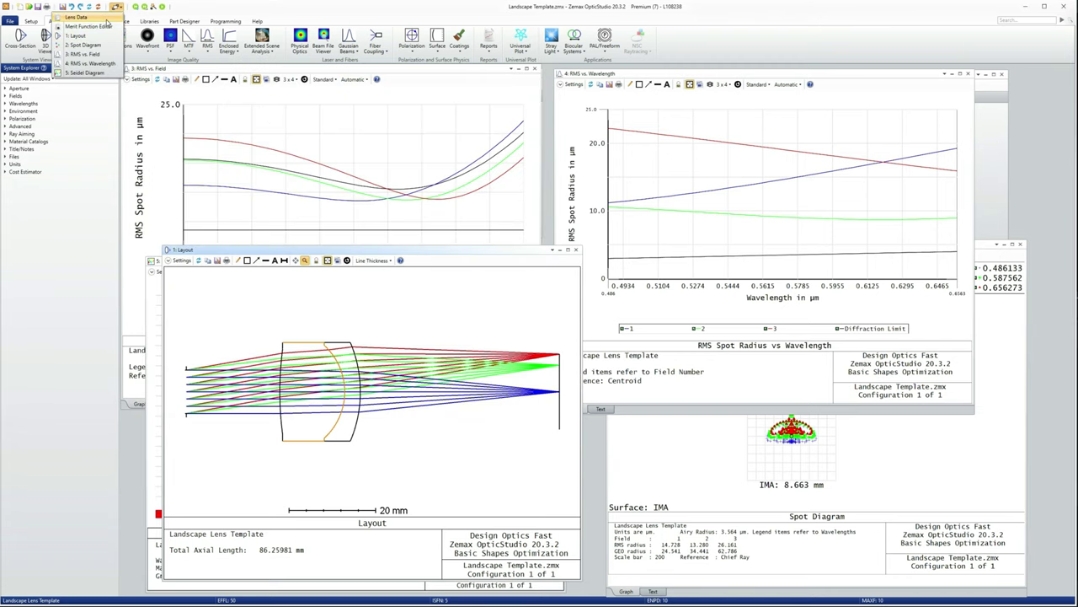
# Bring up the Lens Data editor showing the N-BK7/N-F2 doublet's surfaces
pyautogui.click(84, 18)
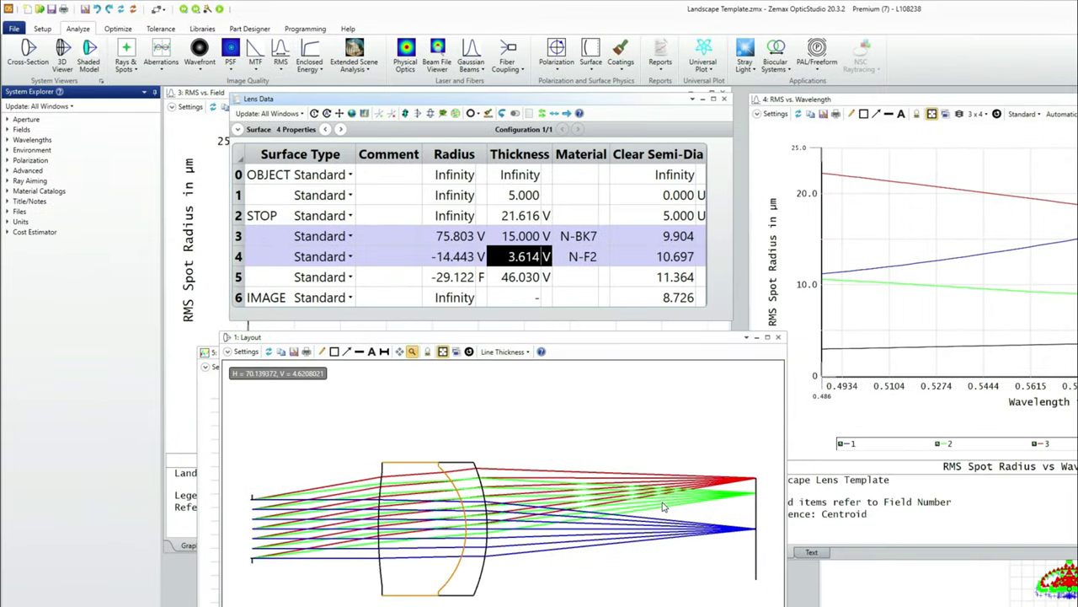
# Enable the Glass Substitution Template and exclude Standard-status glasses
pyautogui.click(118, 29)
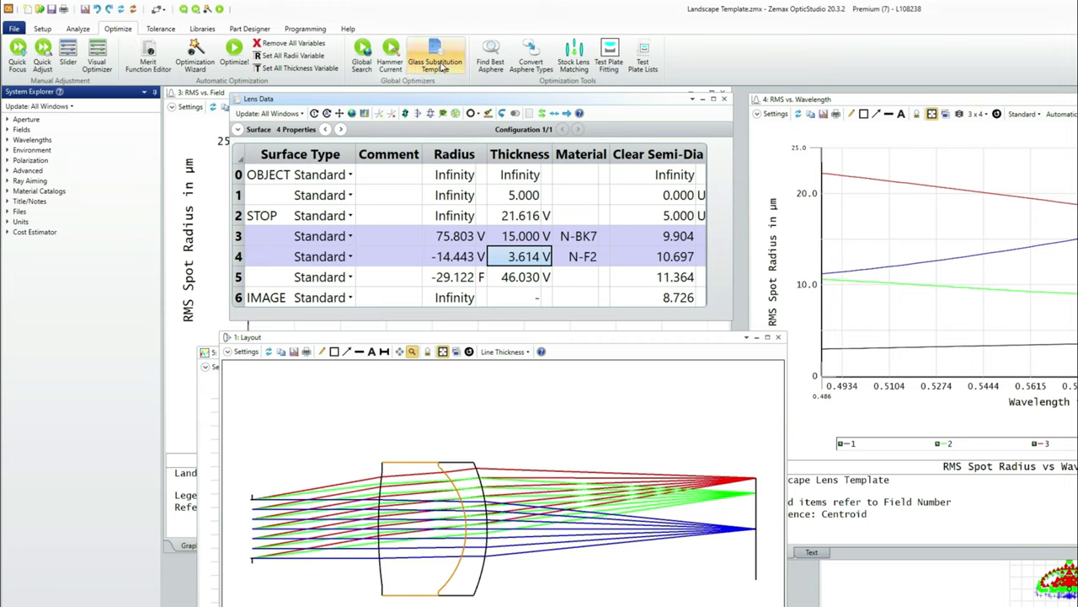
pyautogui.click(436, 60)
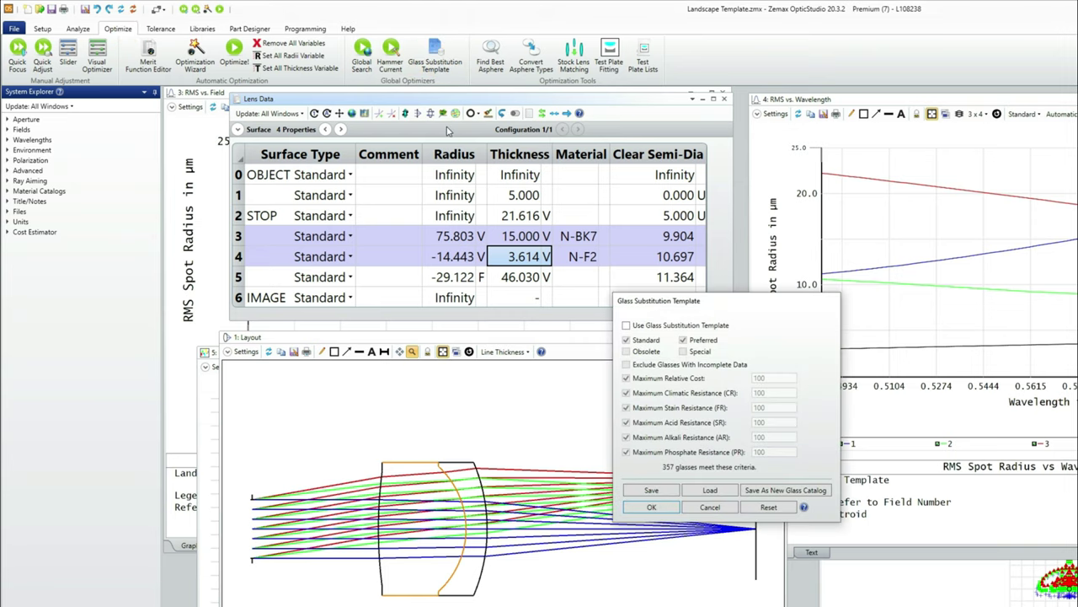
pyautogui.moveTo(736, 304); pyautogui.dragTo(673, 239)
pyautogui.click(562, 260)
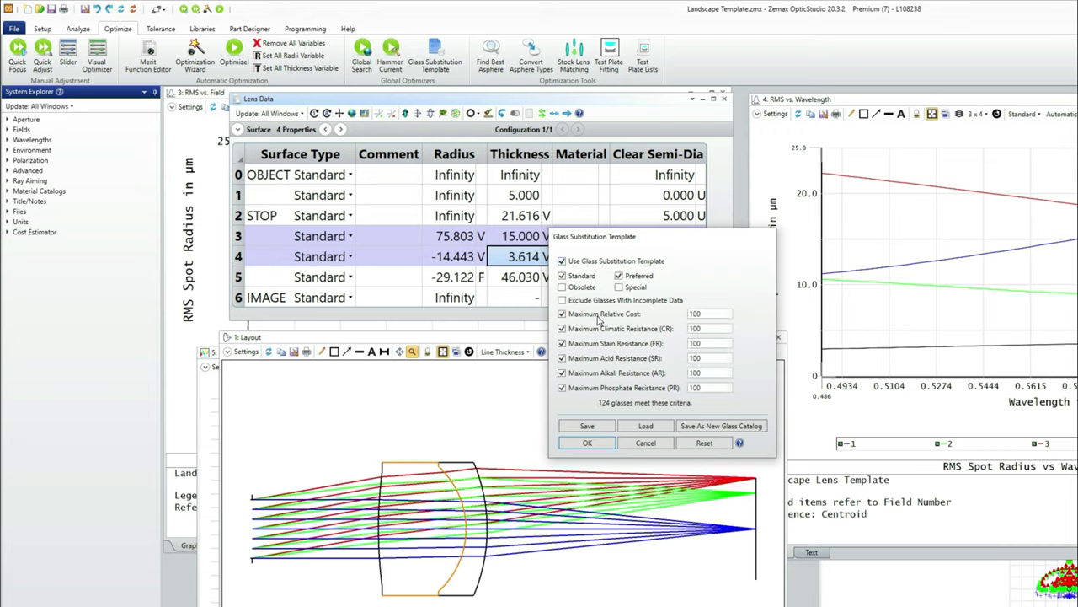
pyautogui.click(582, 276)
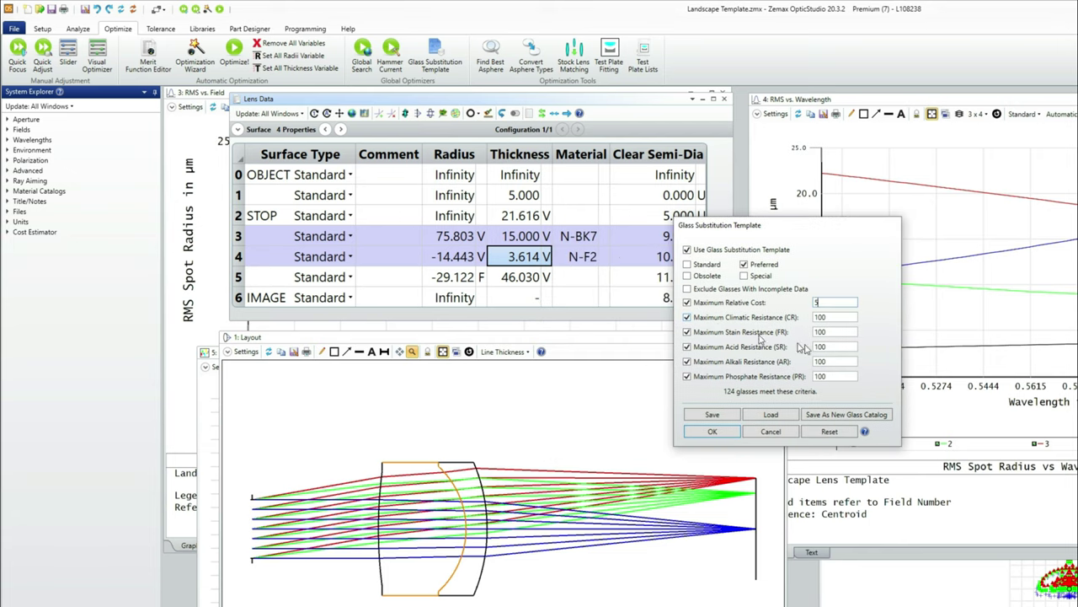
# Limit climatic resistance to 2 and stain to 1, drop acid/alkali/phosphate limits, exclude incomplete data
pyautogui.doubleClick(831, 317)
pyautogui.write('2')
pyautogui.doubleClick(832, 331)
pyautogui.write('1')
pyautogui.click(688, 346)
pyautogui.click(687, 362)
pyautogui.click(688, 377)
pyautogui.click(687, 289)
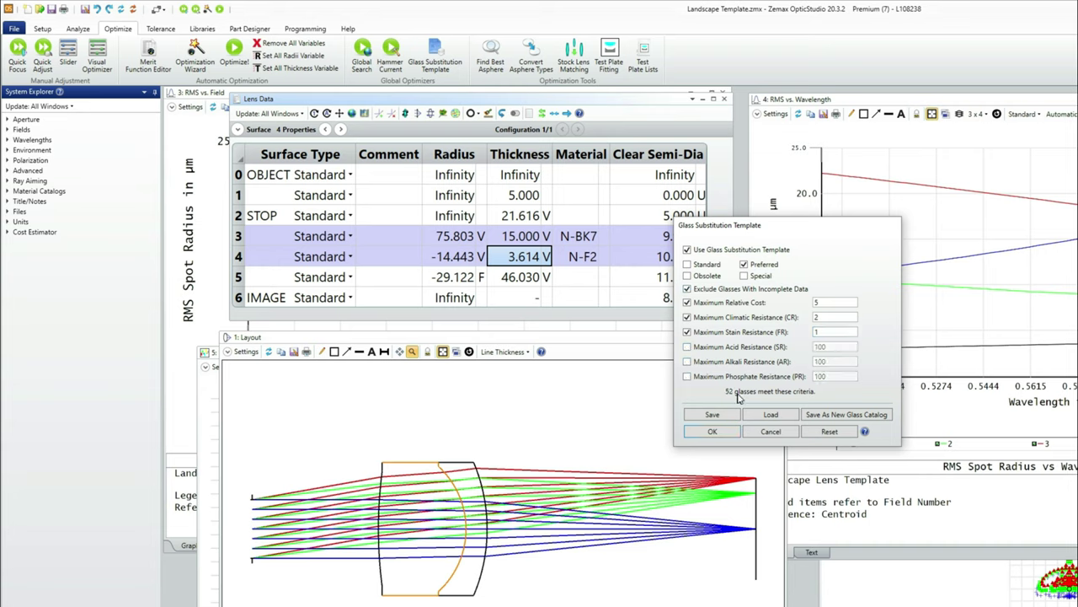
pyautogui.click(712, 430)
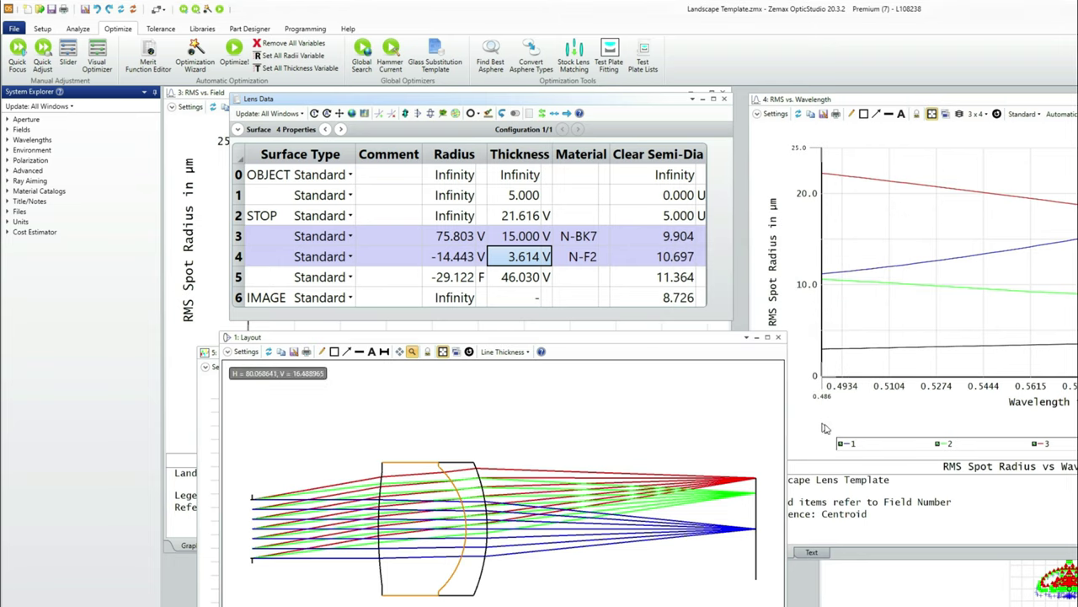
# Set the glass solves on surfaces 3 and 4 to substitution
pyautogui.click(604, 237)
pyautogui.click(604, 238)
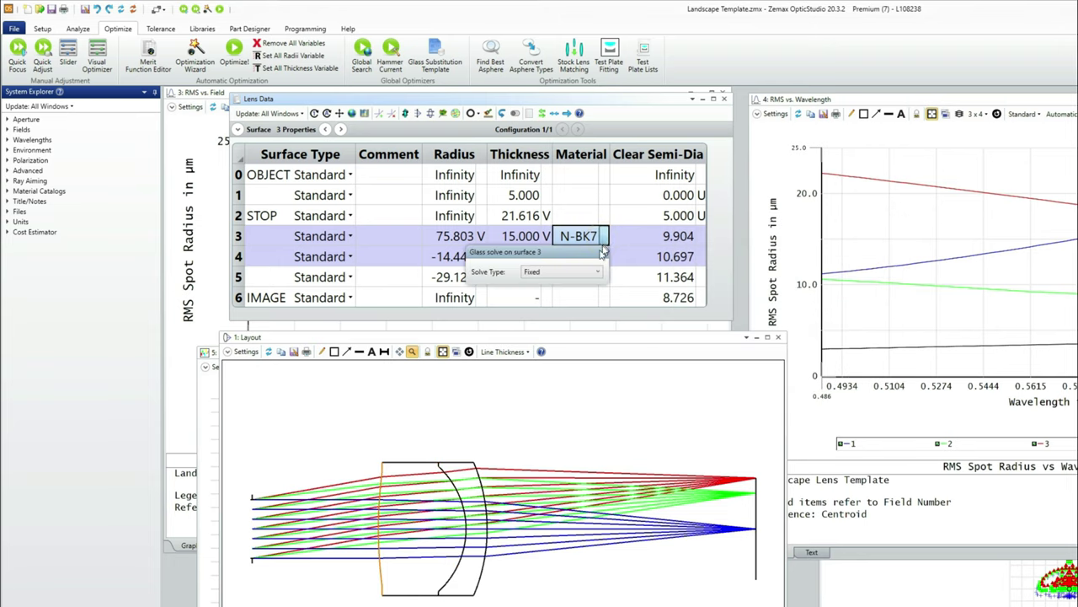
pyautogui.click(597, 273)
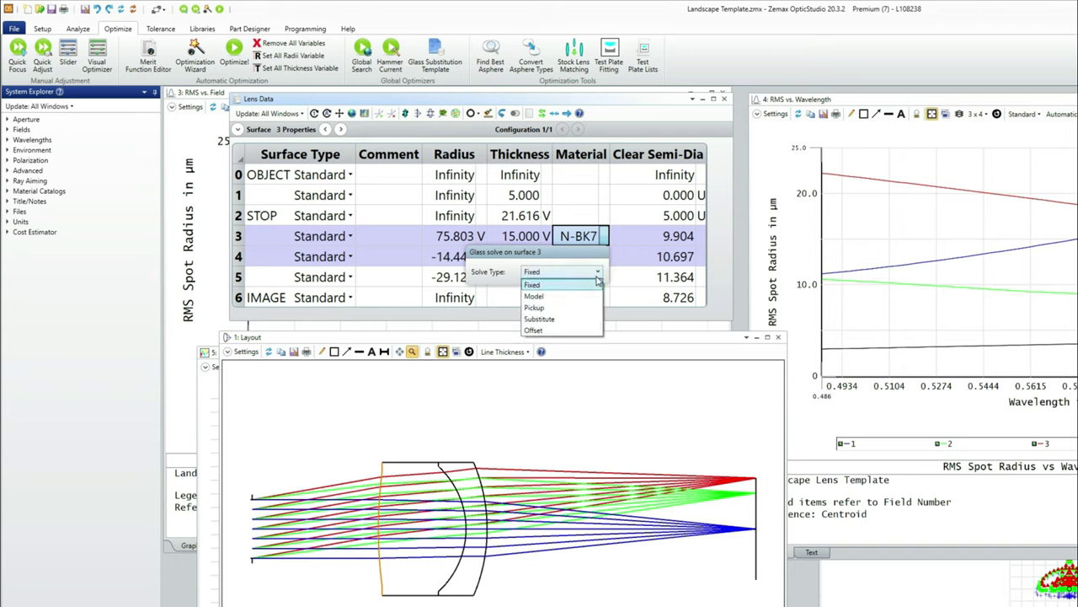
pyautogui.click(565, 321)
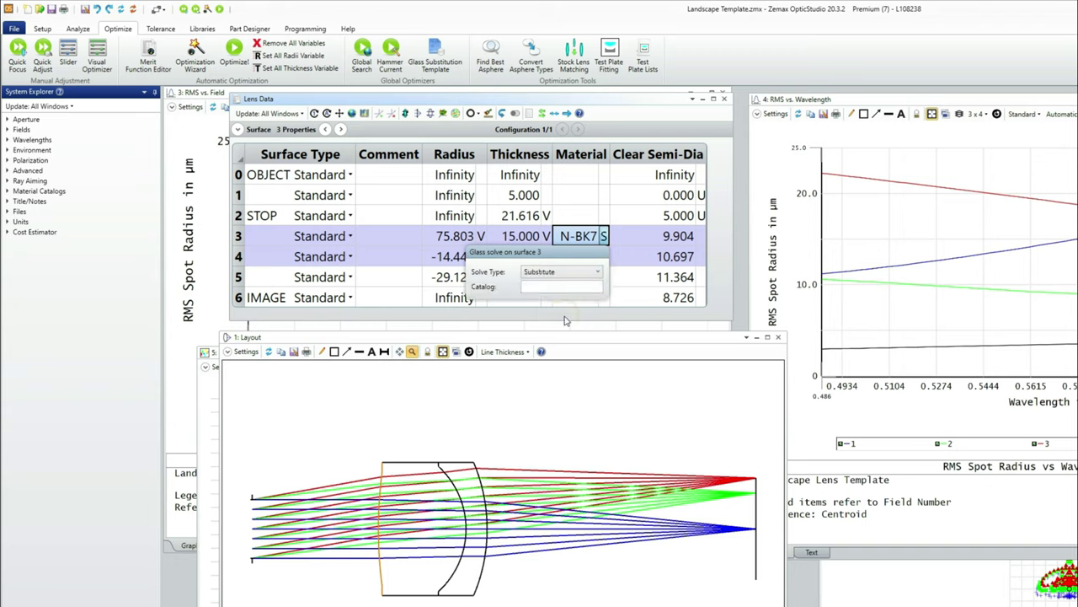
pyautogui.click(623, 266)
pyautogui.click(603, 257)
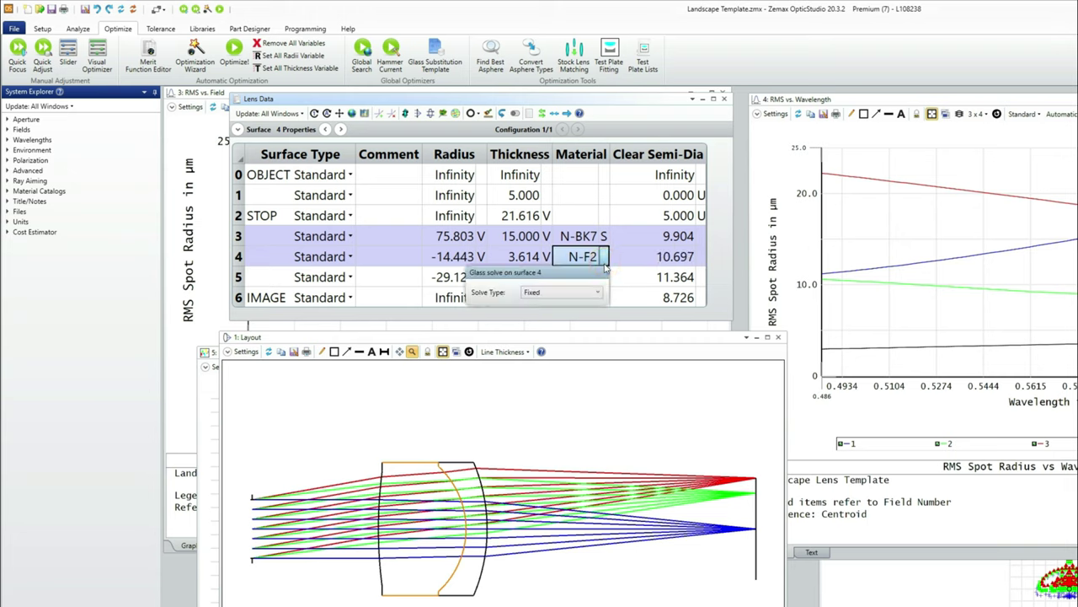
pyautogui.click(597, 291)
pyautogui.click(565, 339)
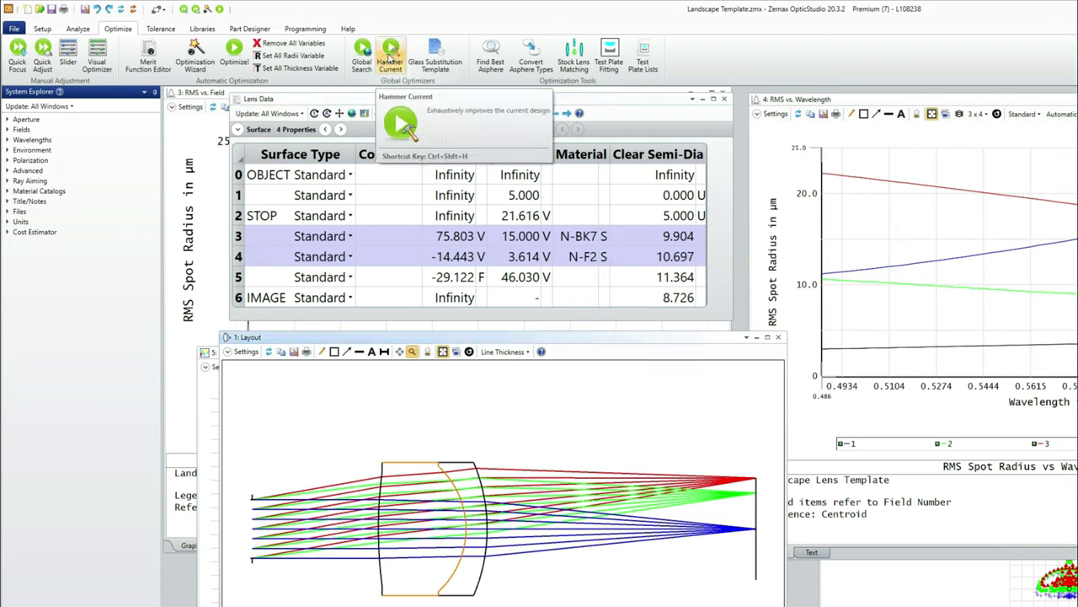
# Run Hammer optimization until the merit function drops to 0.003785177, then stop it
pyautogui.click(389, 54)
pyautogui.click(631, 433)
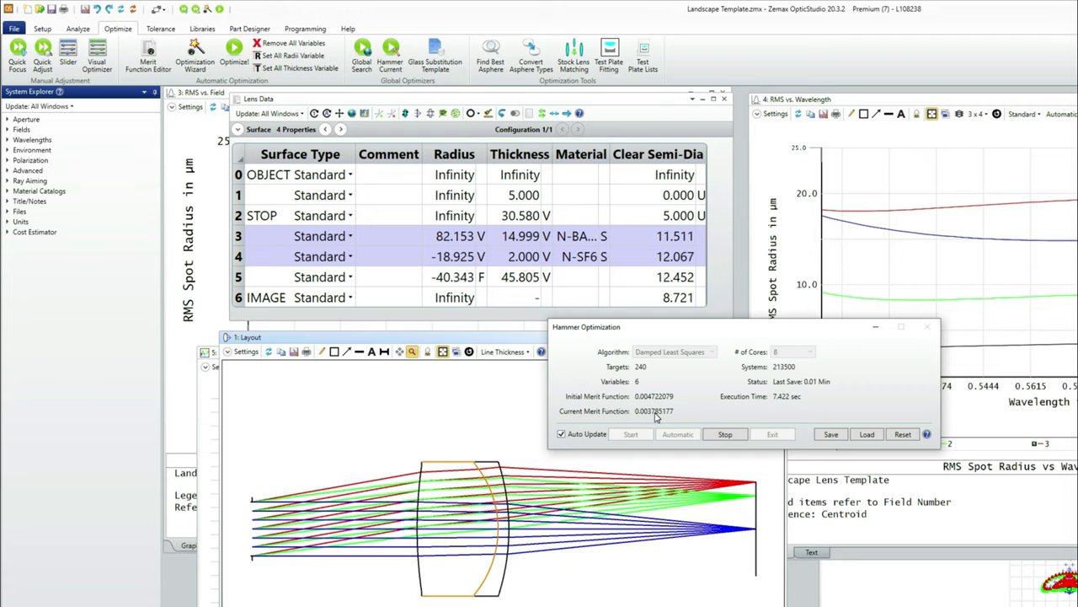
pyautogui.click(726, 434)
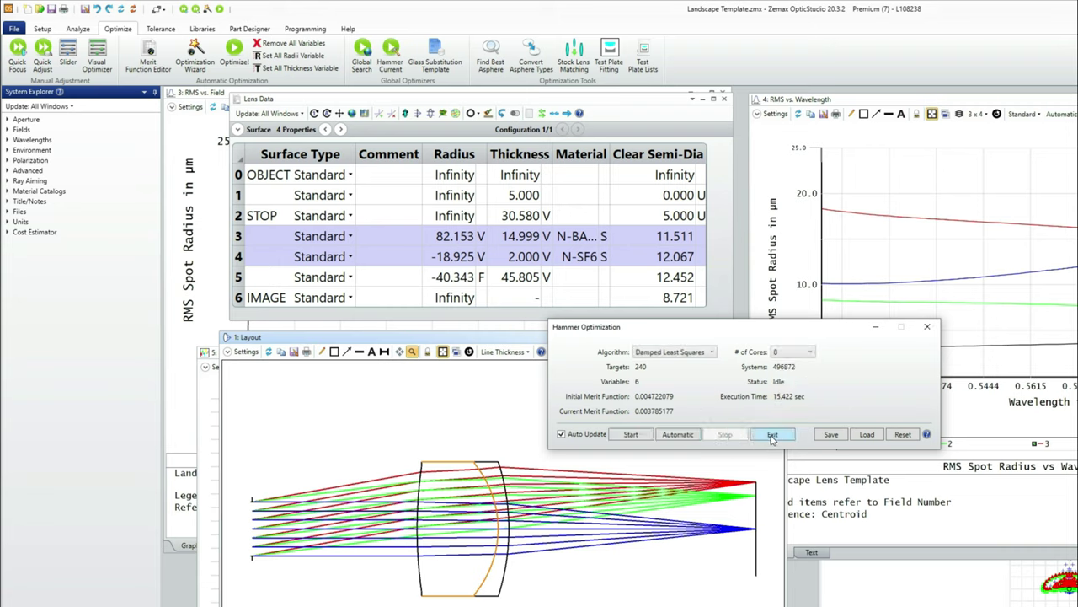
pyautogui.click(771, 434)
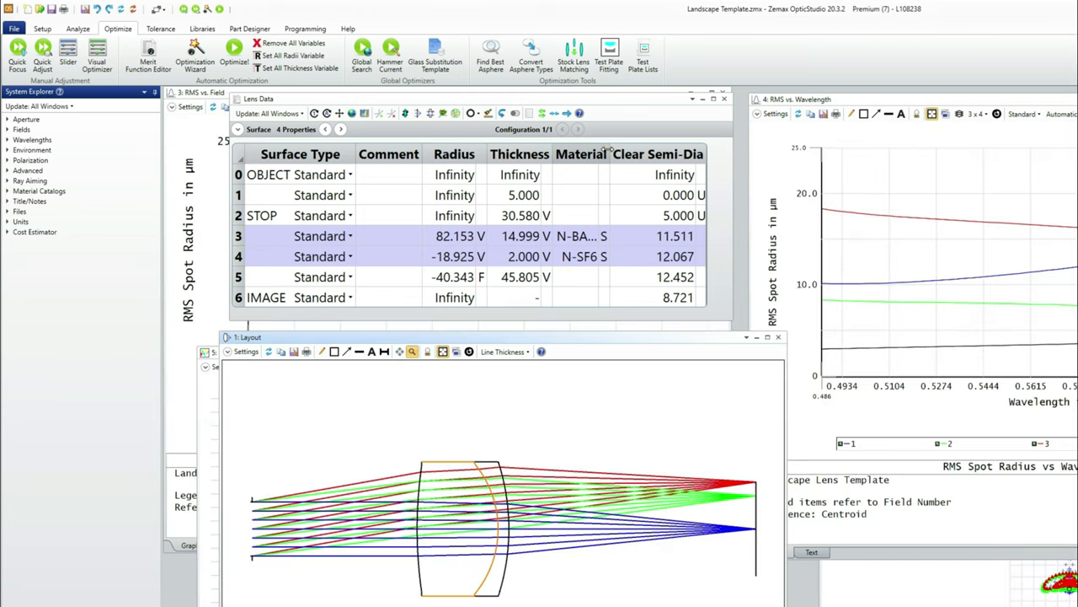
# Widen the Material column so N-BAF10 and N-SF6 show in full
pyautogui.doubleClick(609, 149)
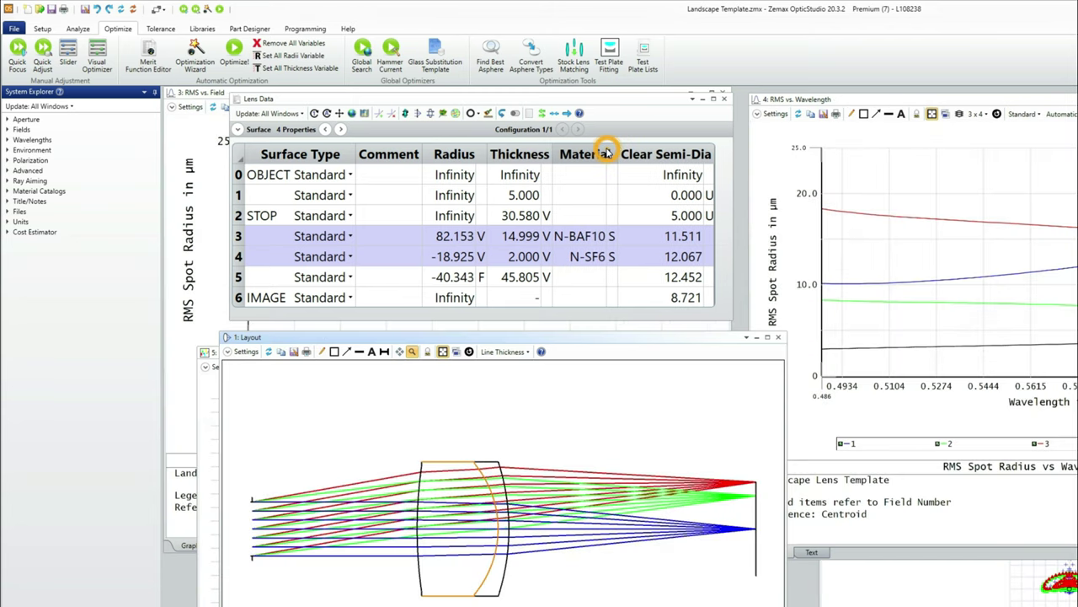
pyautogui.click(581, 238)
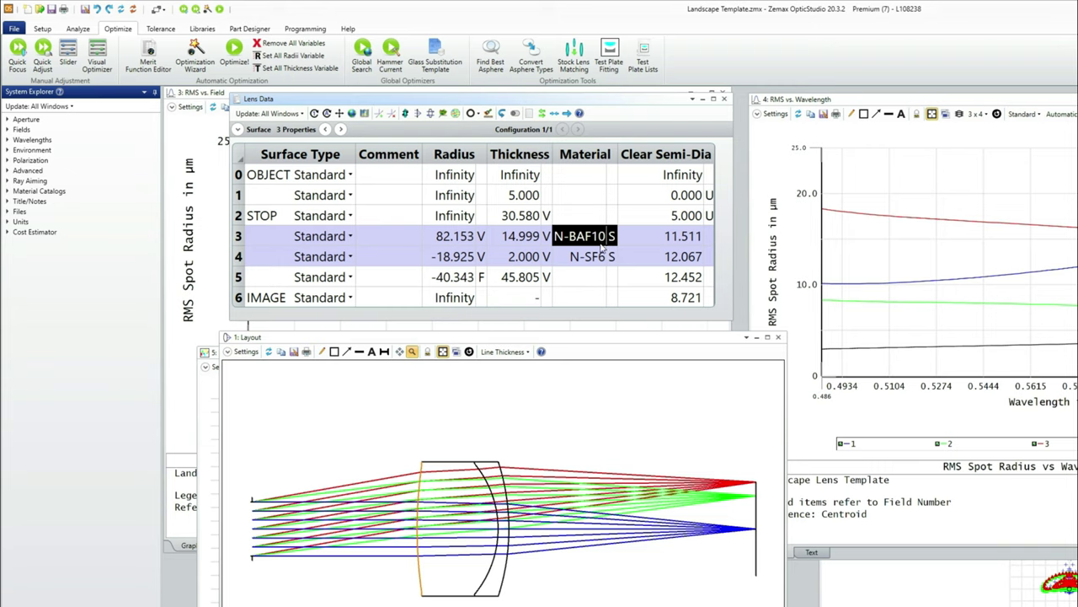
pyautogui.click(588, 262)
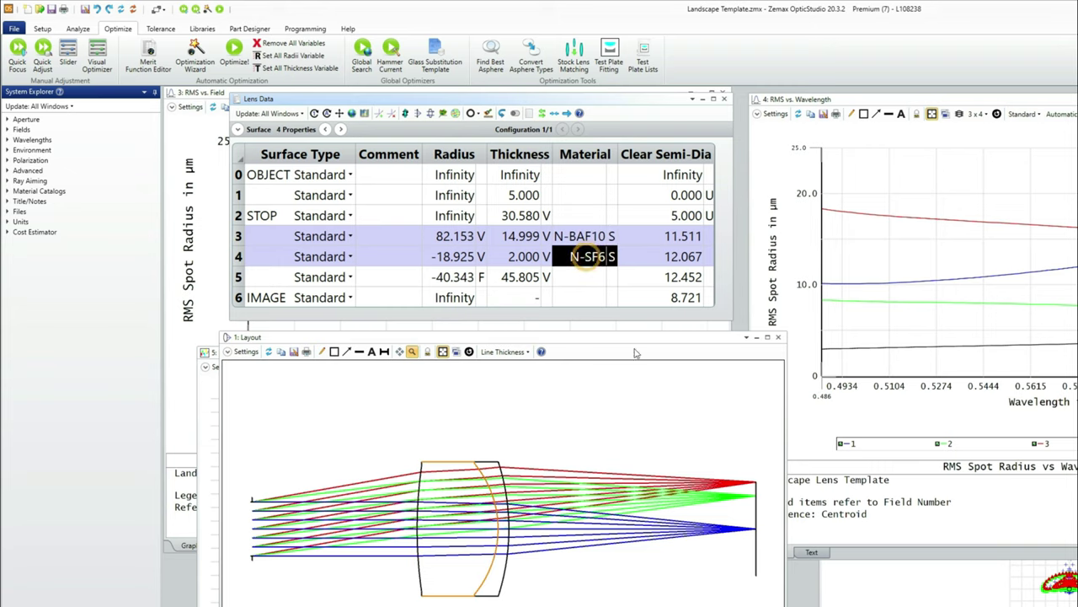
pyautogui.click(641, 433)
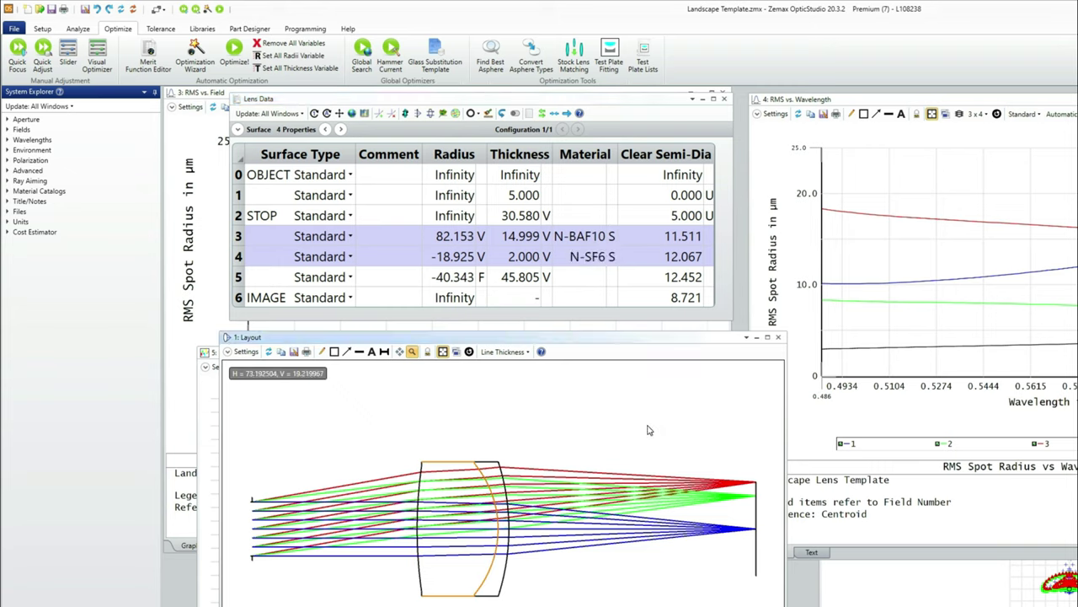
pyautogui.click(583, 240)
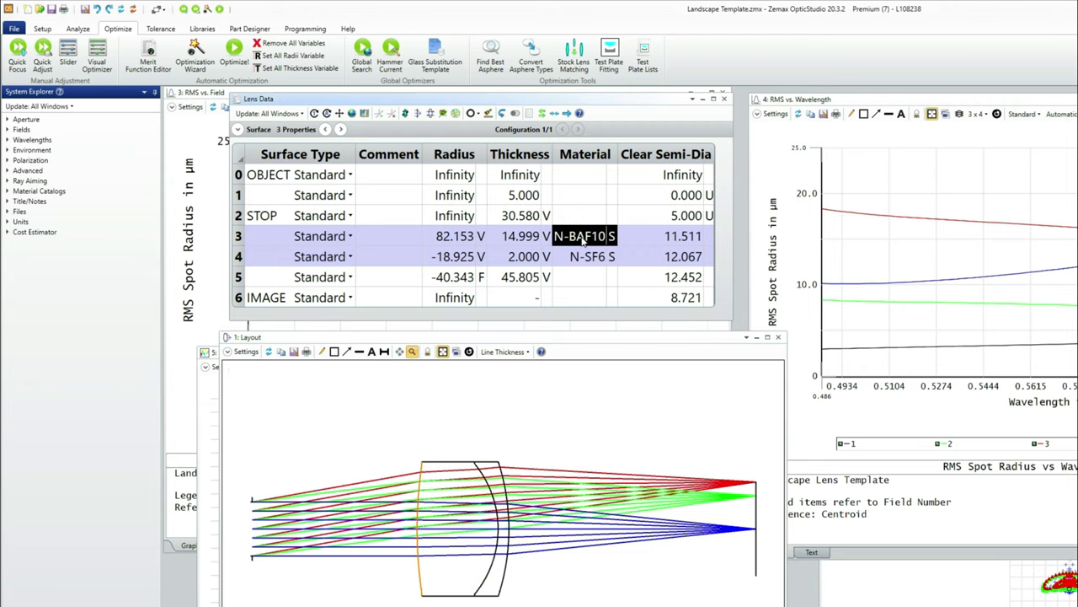
# View the Materials Catalog data for N-BAF10 and then N-SF6
pyautogui.click(208, 29)
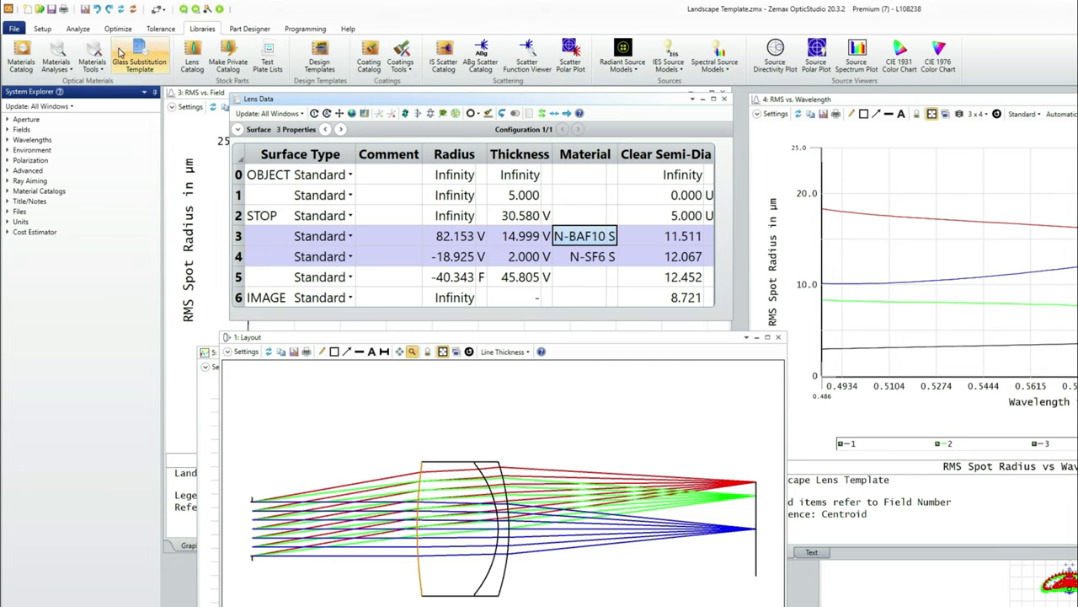
pyautogui.click(21, 61)
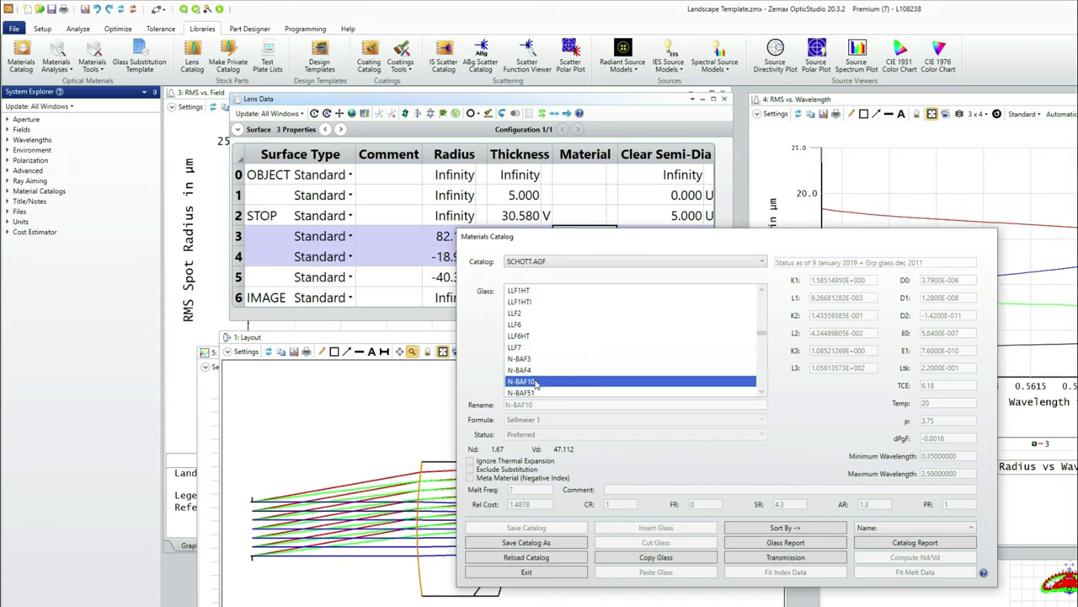
pyautogui.click(526, 572)
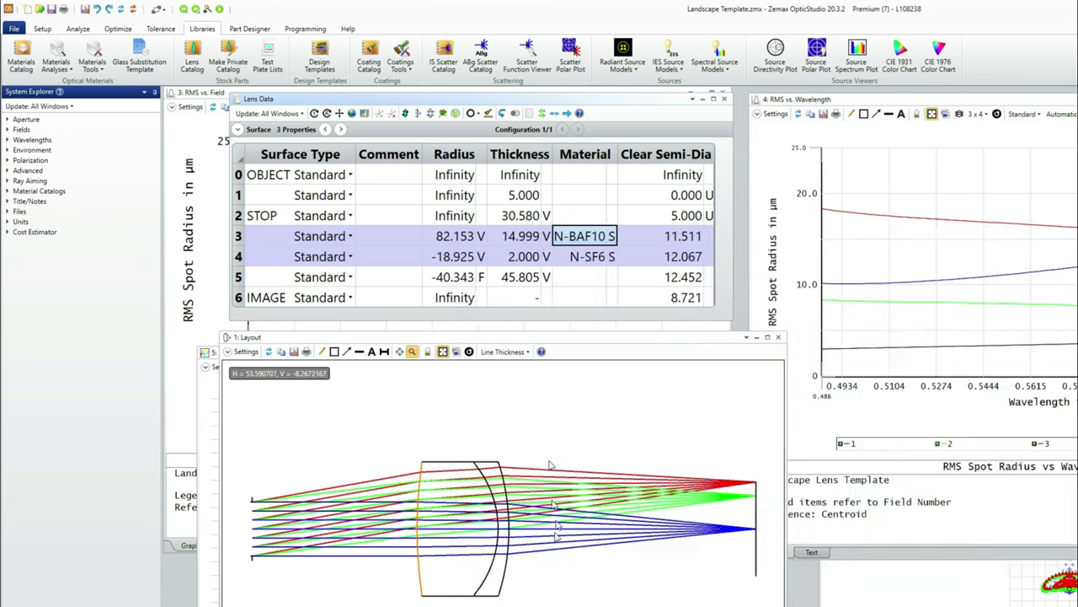
pyautogui.click(573, 257)
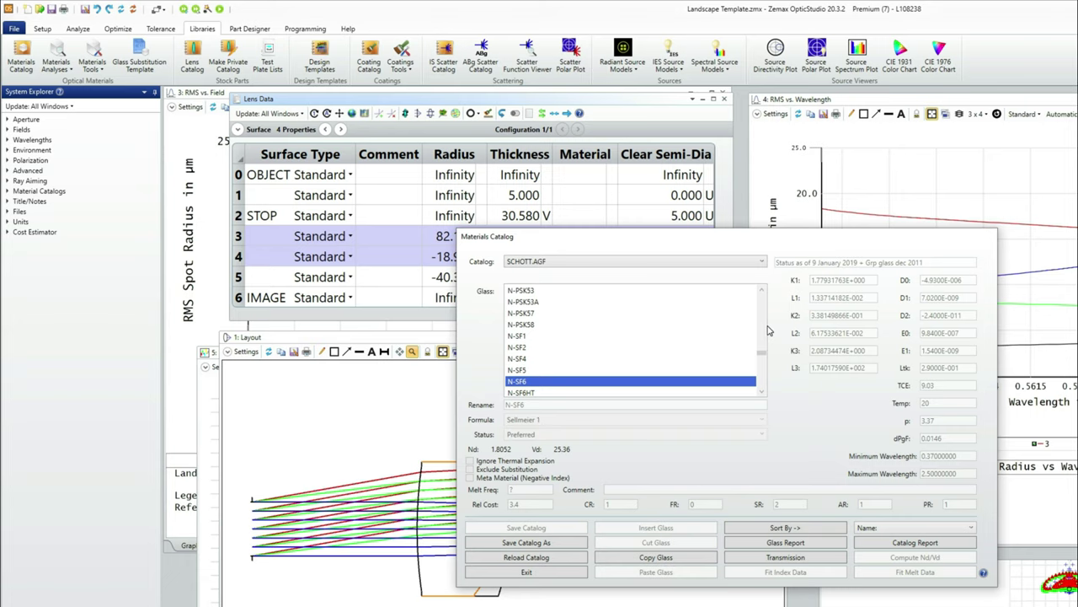
pyautogui.click(526, 572)
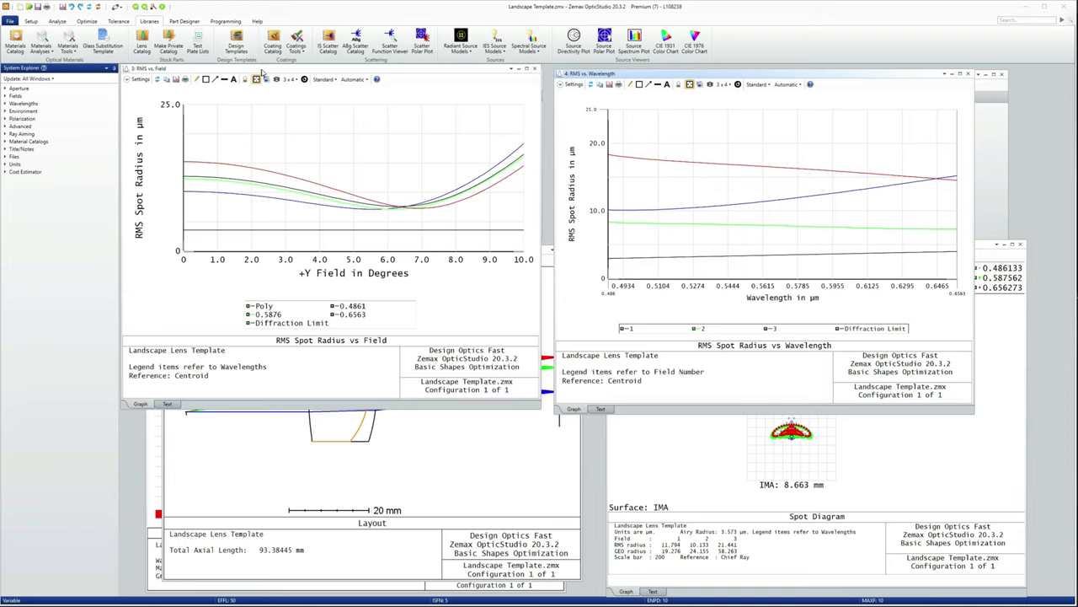
# Scale the lens to a 25 mm focal length and check the RMS vs Field spots
pyautogui.moveTo(263, 69); pyautogui.dragTo(289, 211)
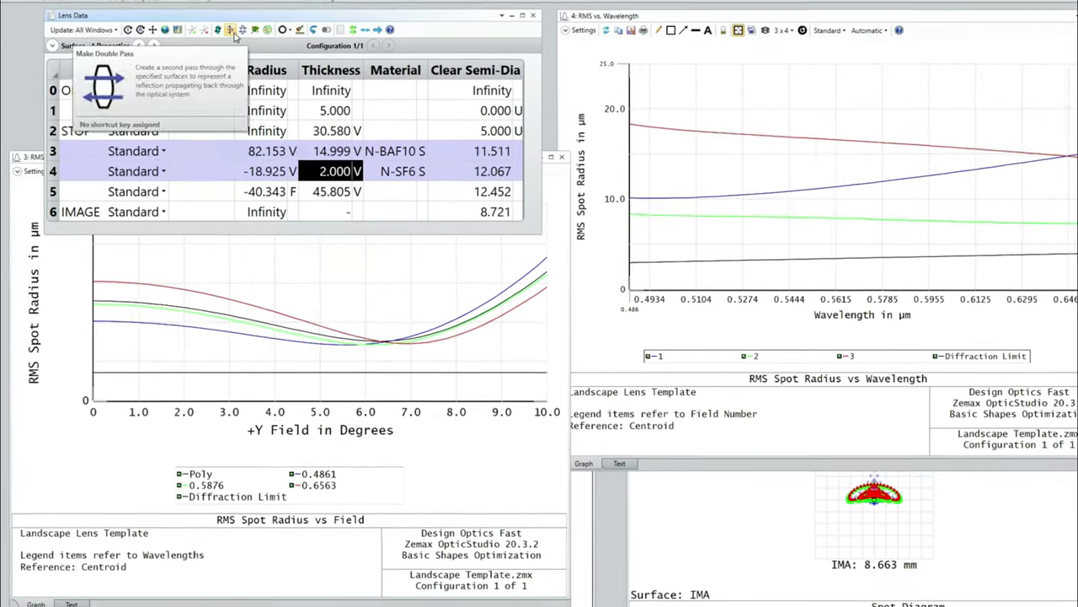
pyautogui.click(279, 61)
pyautogui.write('25')
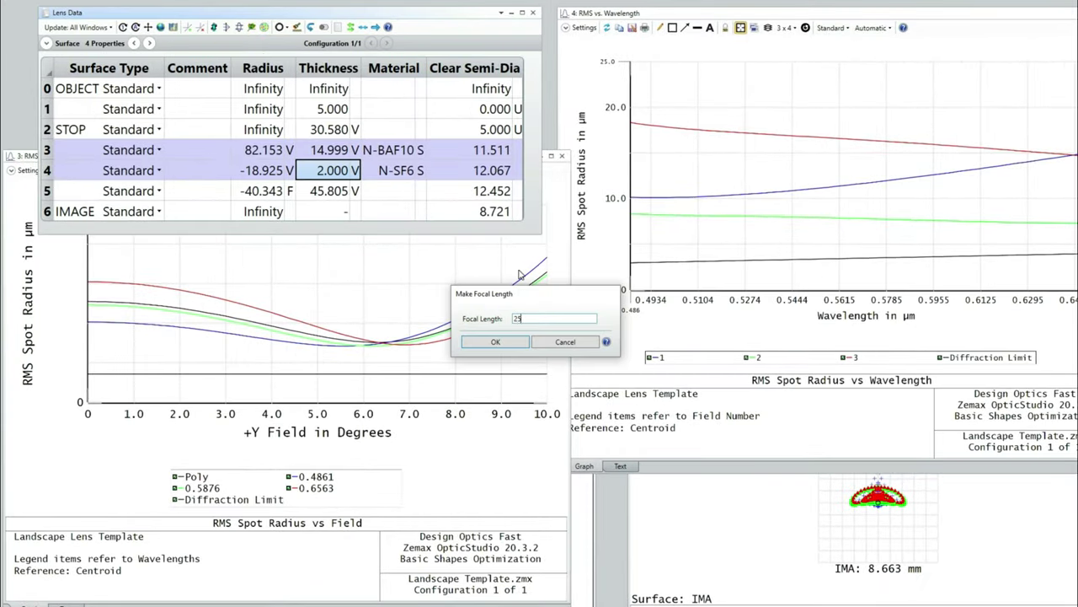
pyautogui.click(508, 343)
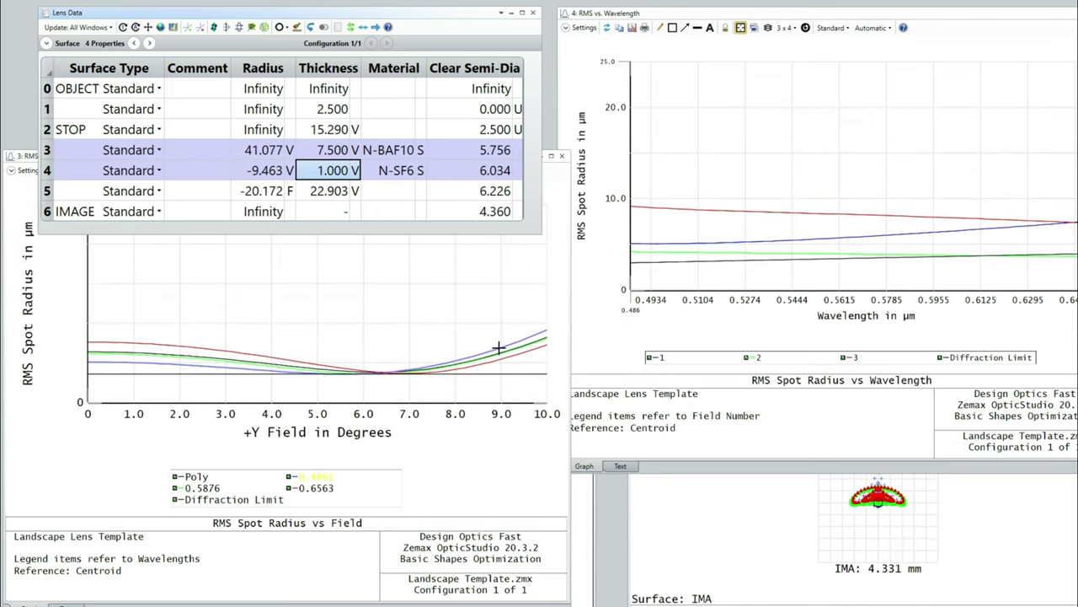
pyautogui.click(433, 434)
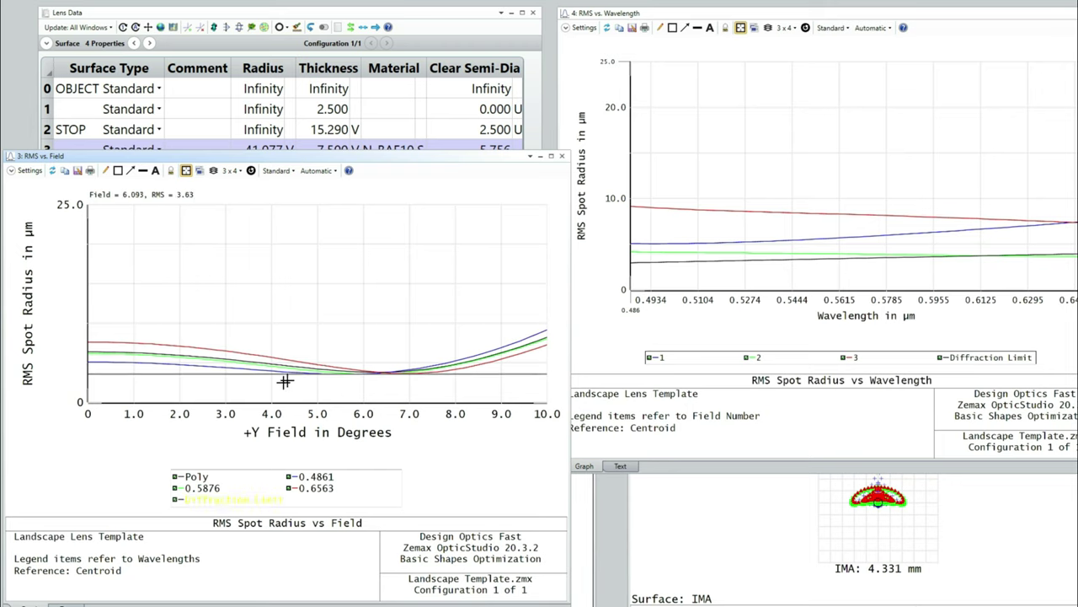
# Rescale the lens to a 15 mm focal length and open the RMS vs Field settings
pyautogui.click(222, 26)
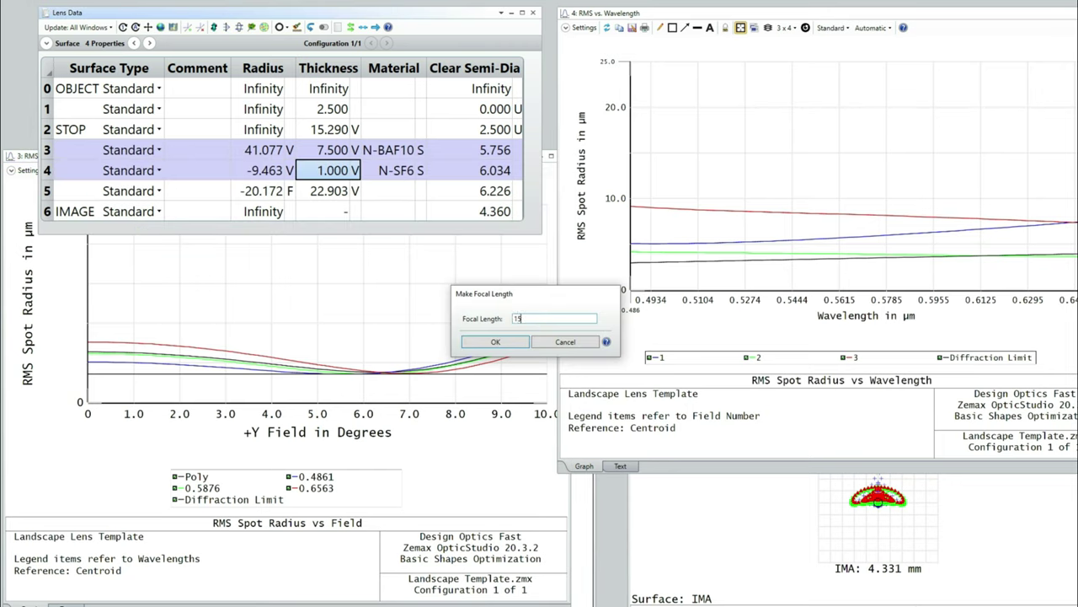
pyautogui.click(502, 346)
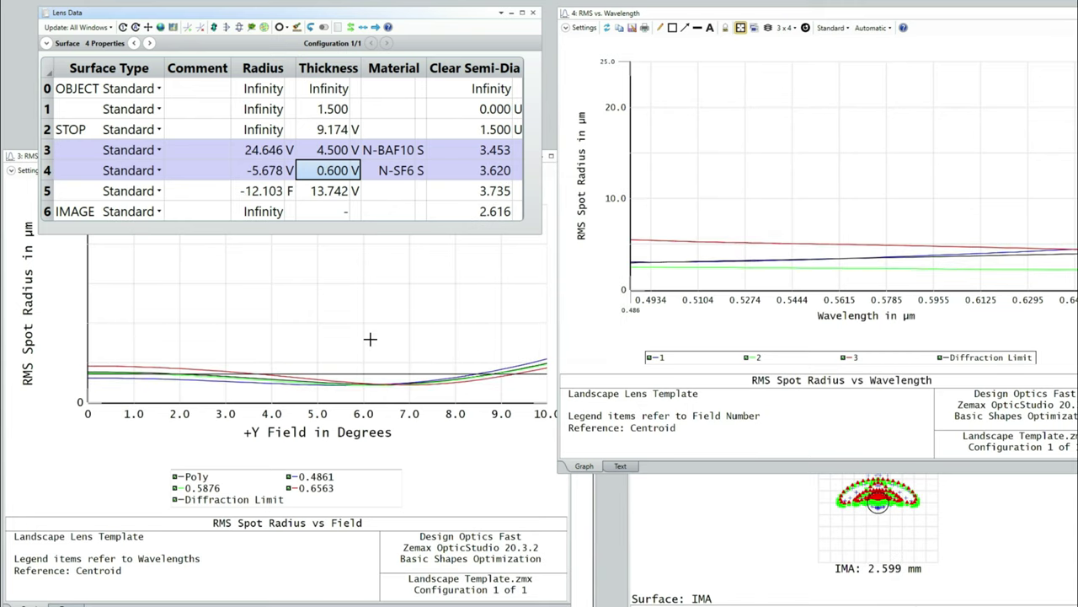
pyautogui.click(372, 342)
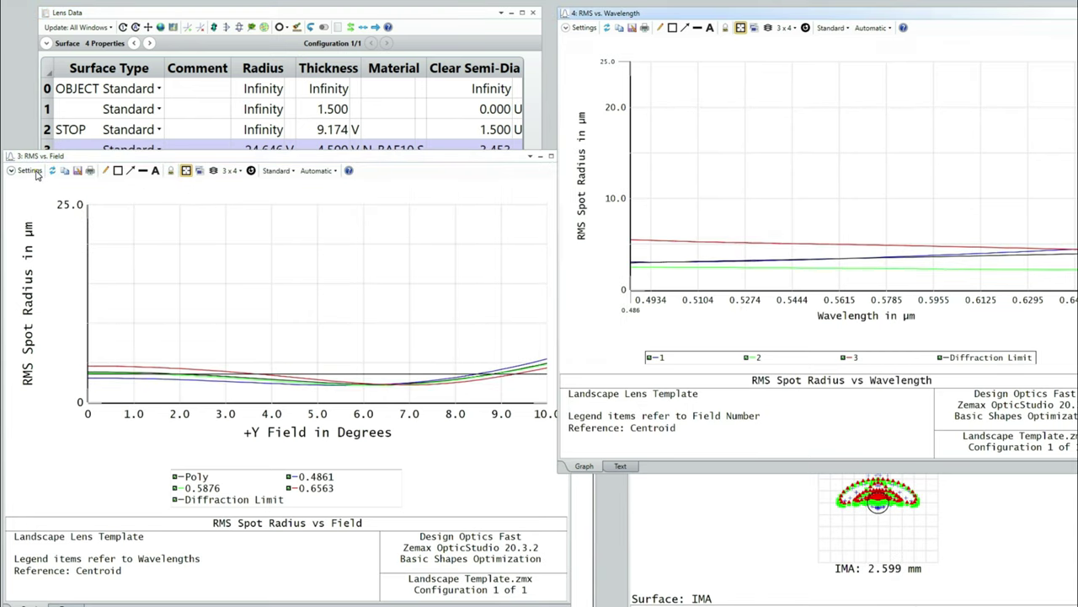
pyautogui.click(28, 171)
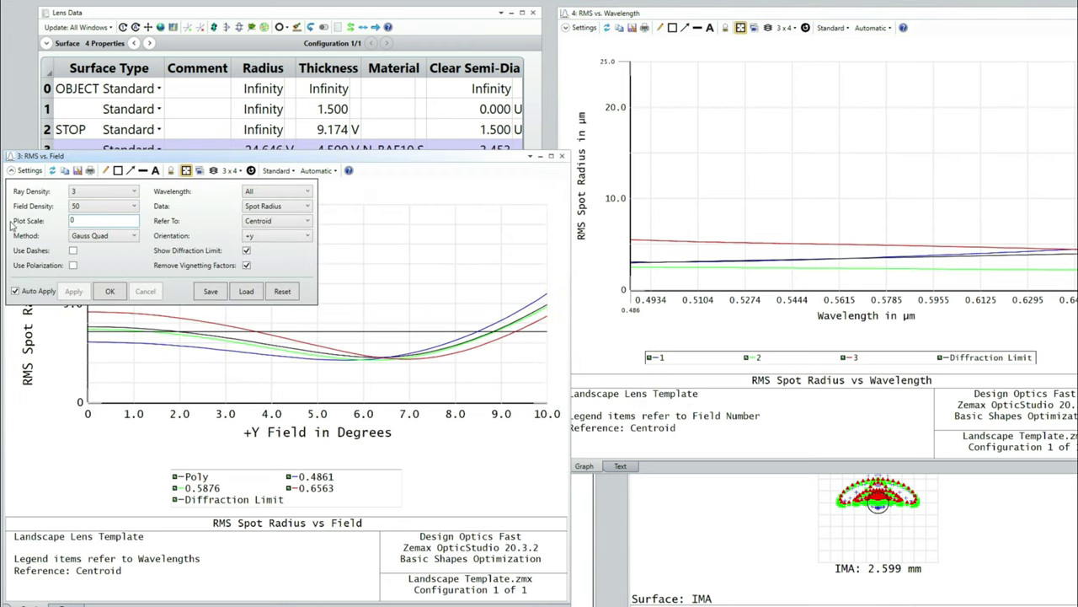
# Apply plot scale 0 to RMS vs Field, then set RMS vs Wavelength plot scale to 0
pyautogui.click(108, 293)
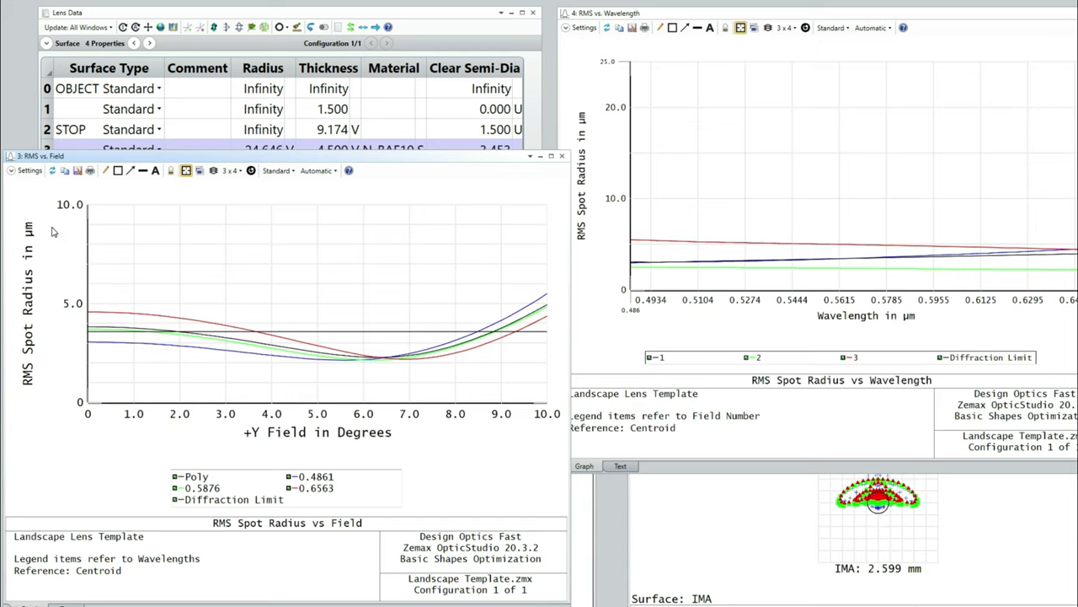
pyautogui.click(580, 28)
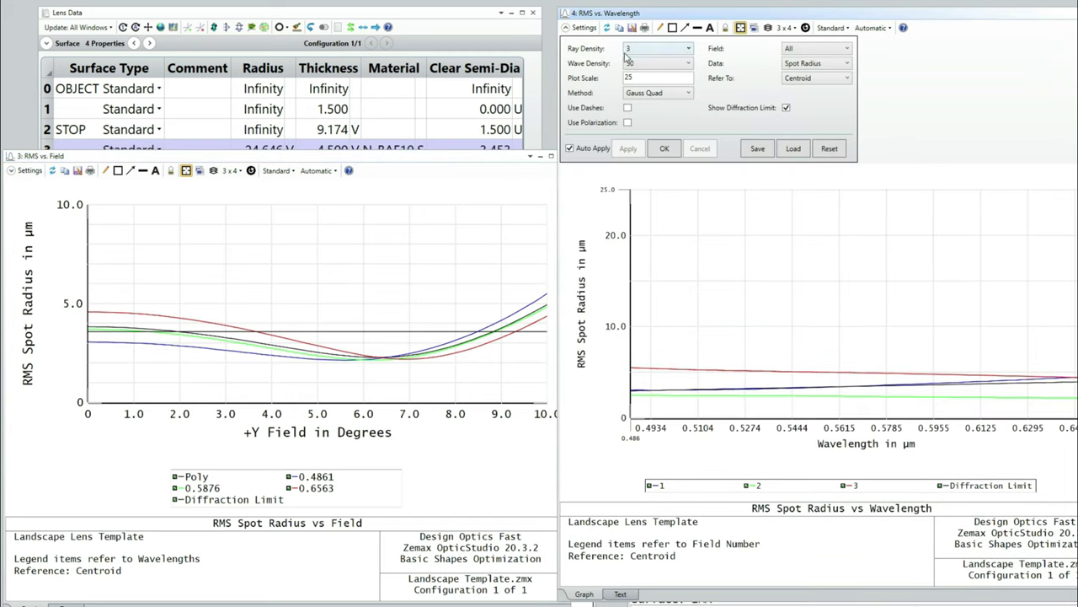
pyautogui.doubleClick(649, 78)
pyautogui.write('0')
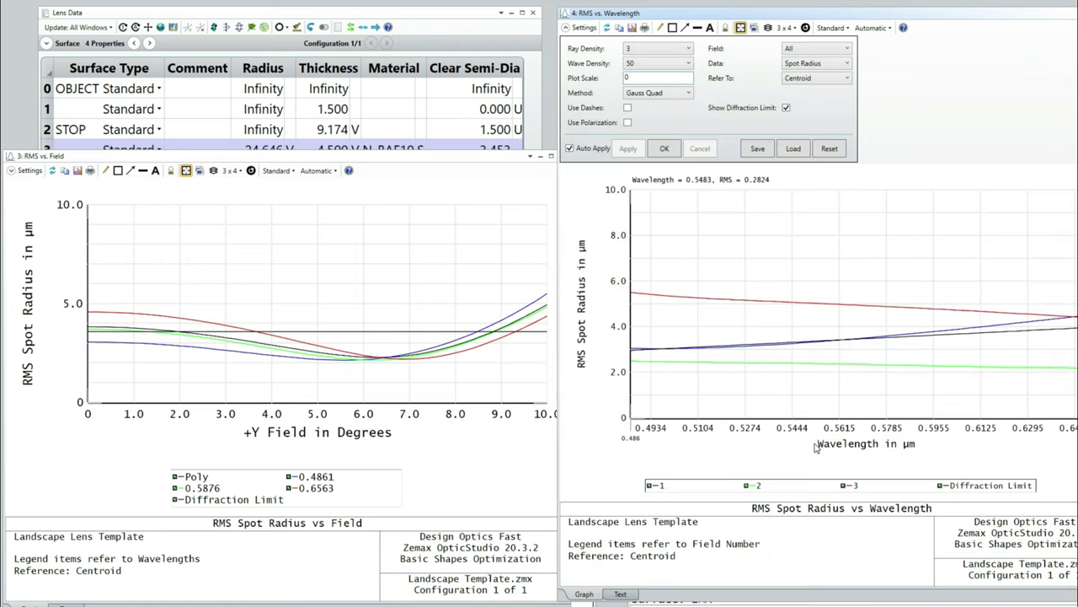